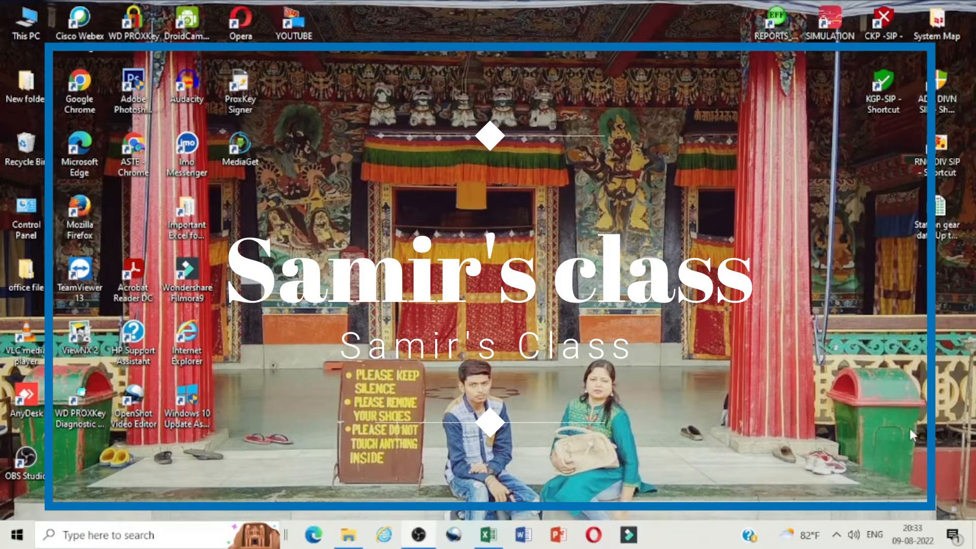
Switch to the IFERROR & NOT workbook in Excel and enter the formula =not(H4) in cell K4 of Table-2
{"action": "left_click", "coordinate": [489, 540]}
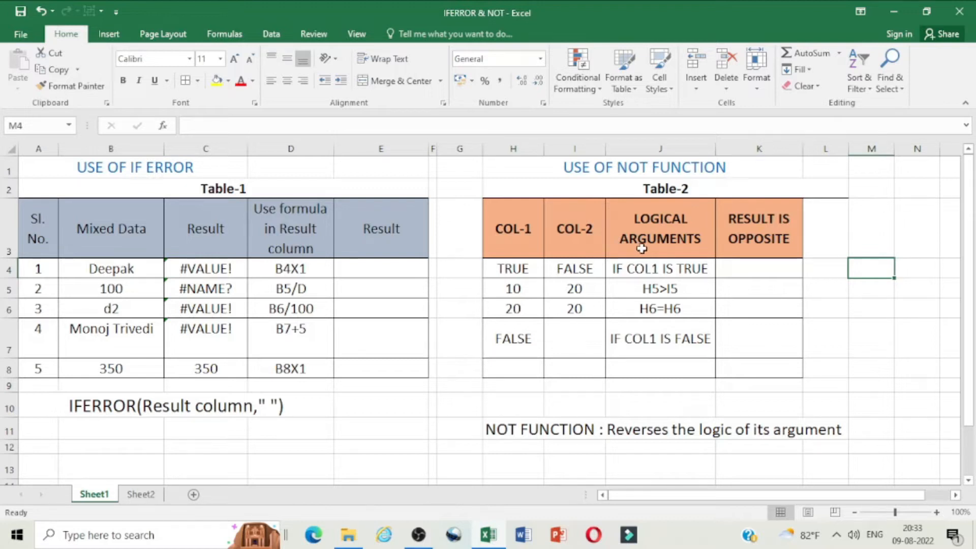
{"action": "left_click", "coordinate": [752, 268]}
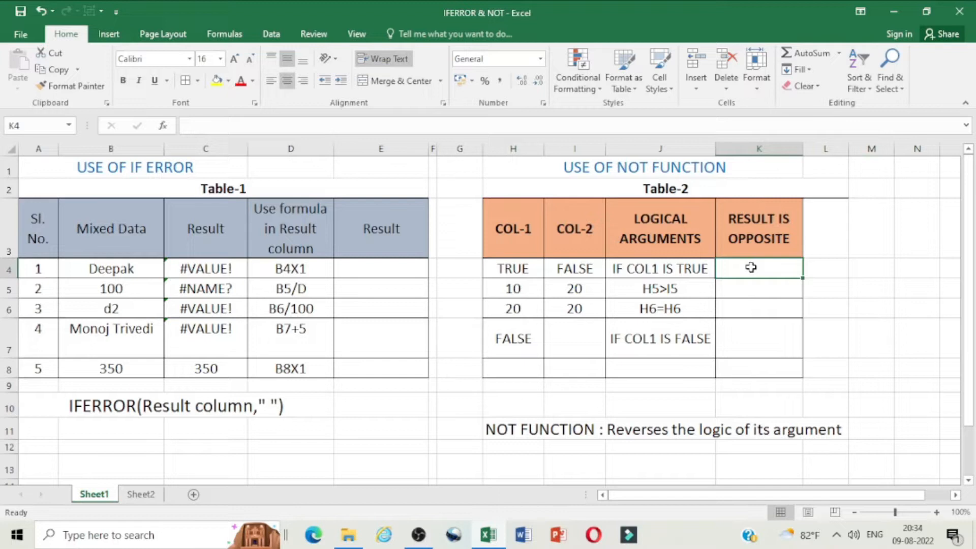
{"action": "type", "text": "=no"}
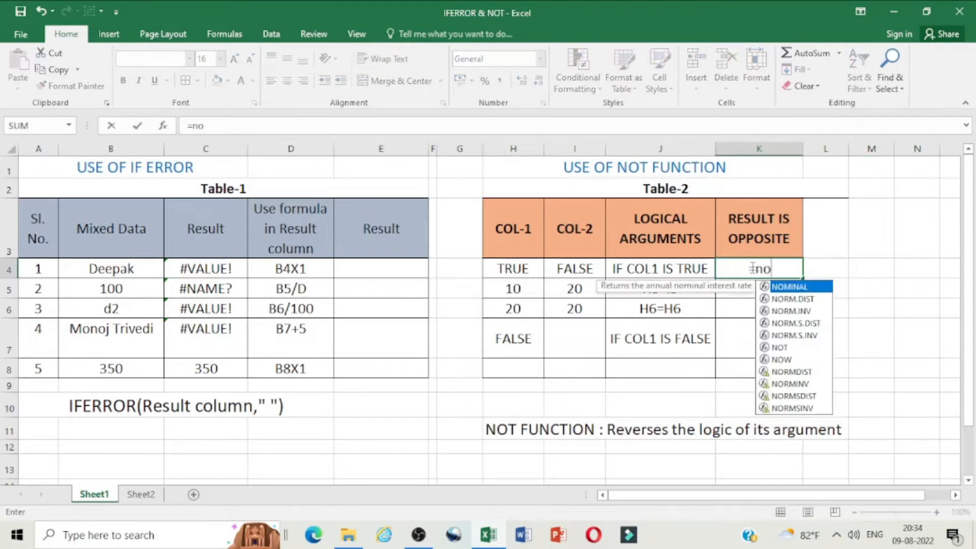
{"action": "type", "text": "t("}
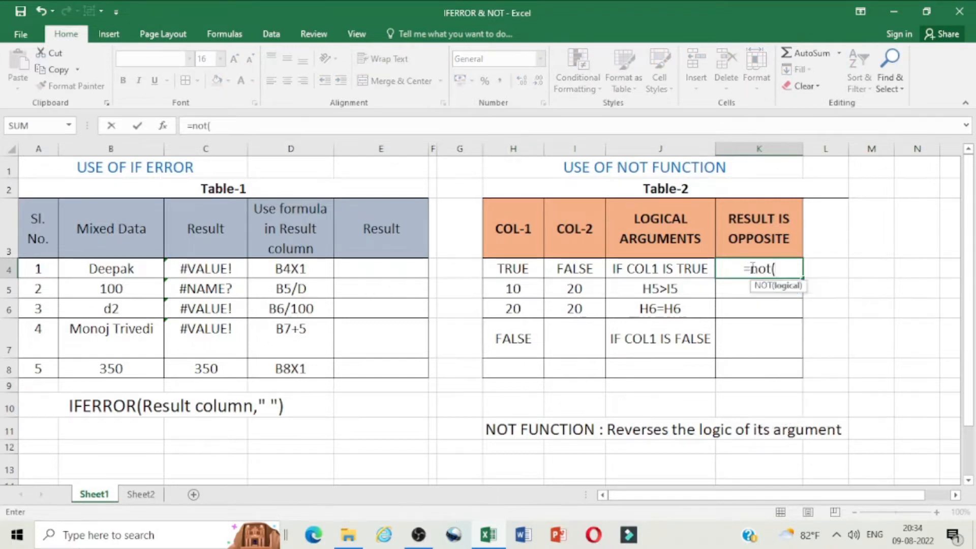
{"action": "left_click", "coordinate": [528, 269]}
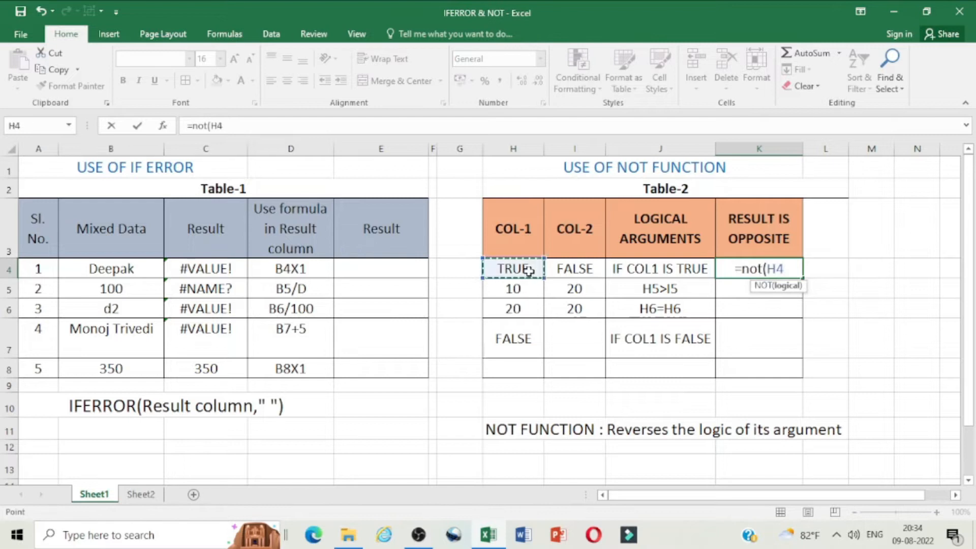
{"action": "type", "text": ")"}
{"action": "key", "text": "Return"}
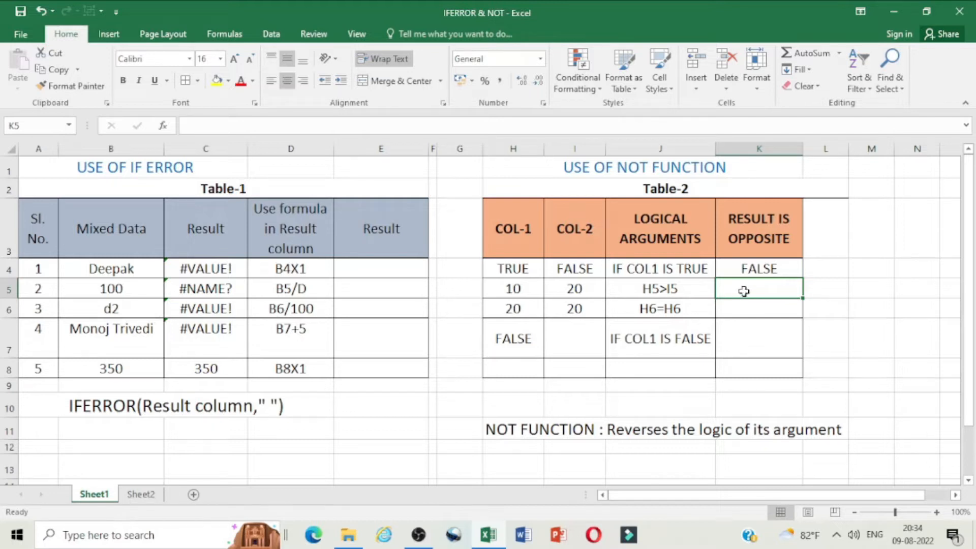
Enter the formula =not(H5>I5) in cell K5 to reverse the greater-than comparison of the two columns
{"action": "type", "text": "="}
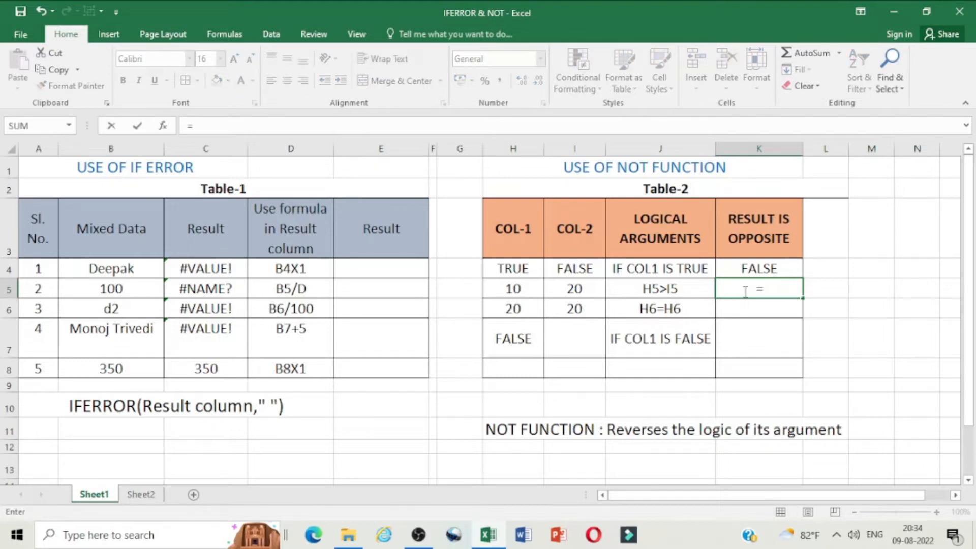
{"action": "type", "text": "not("}
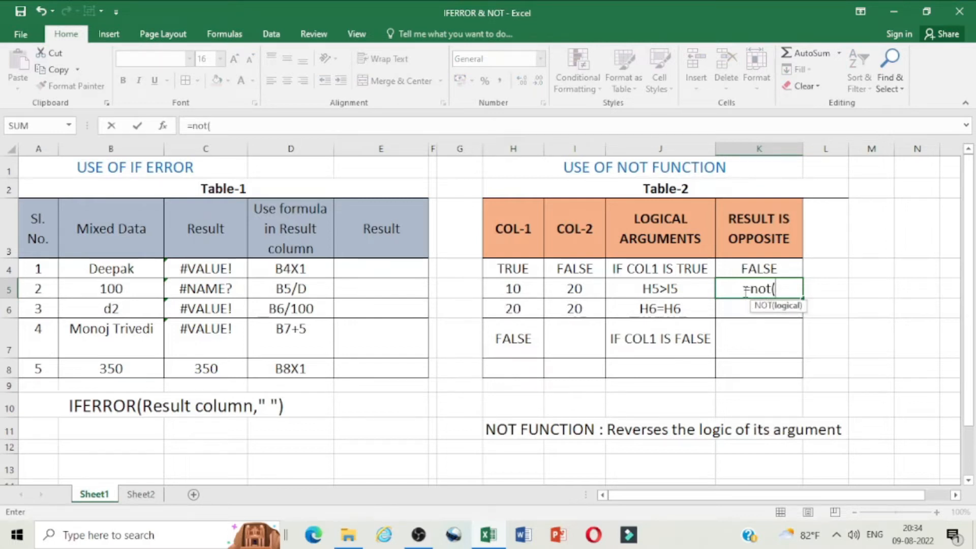
{"action": "left_click", "coordinate": [526, 289]}
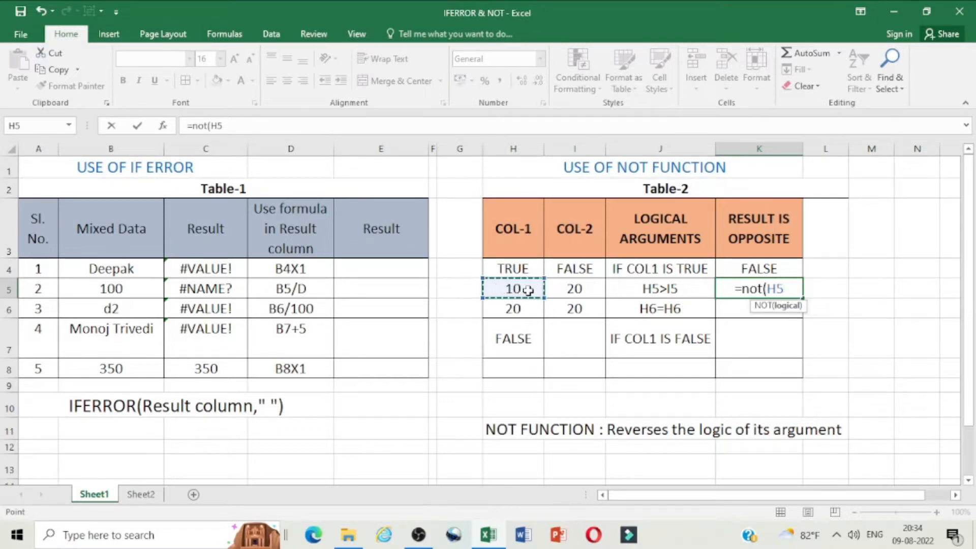
{"action": "type", "text": ">"}
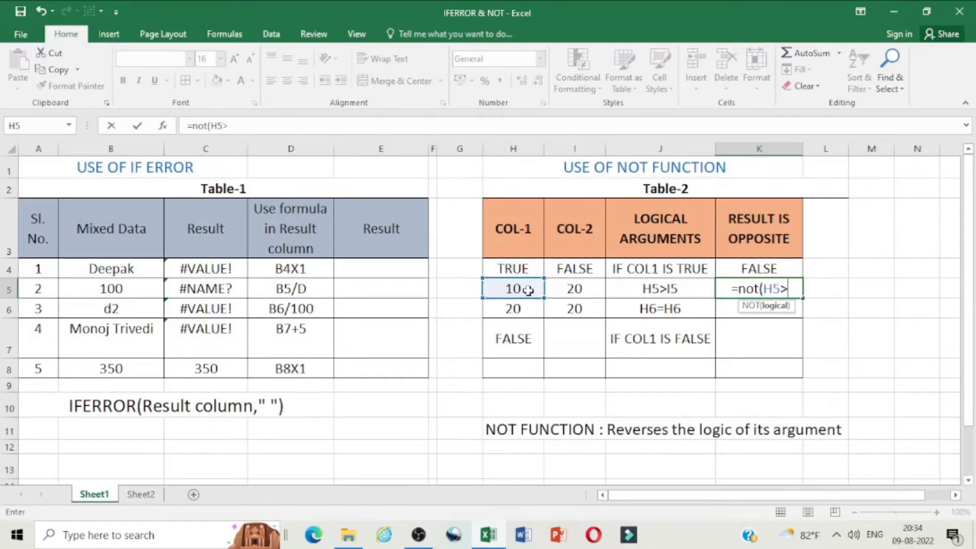
{"action": "left_click", "coordinate": [571, 288]}
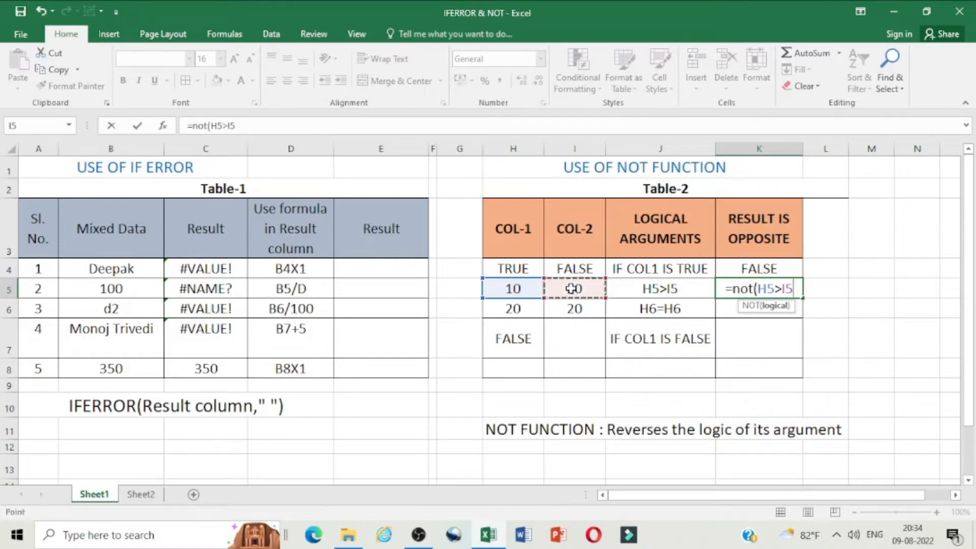
{"action": "type", "text": ")"}
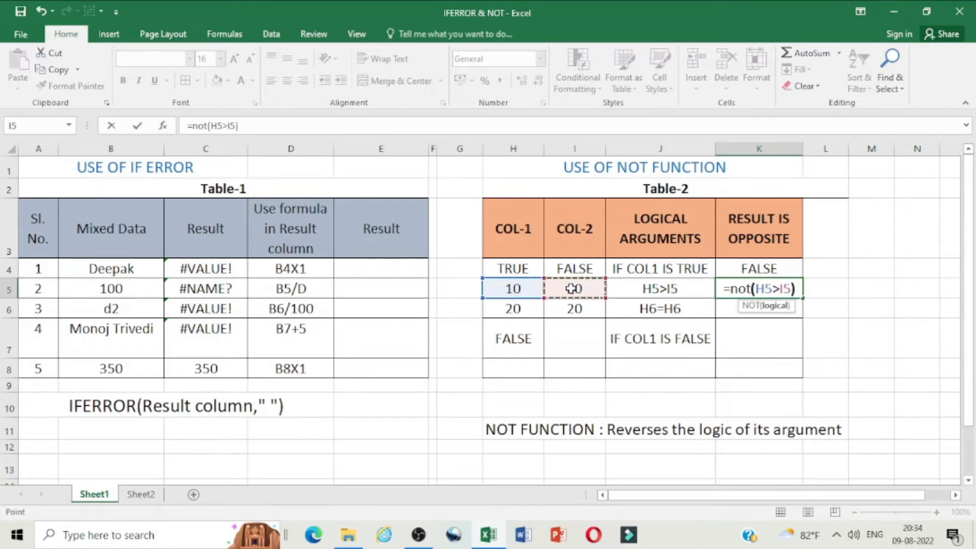
{"action": "key", "text": "Return"}
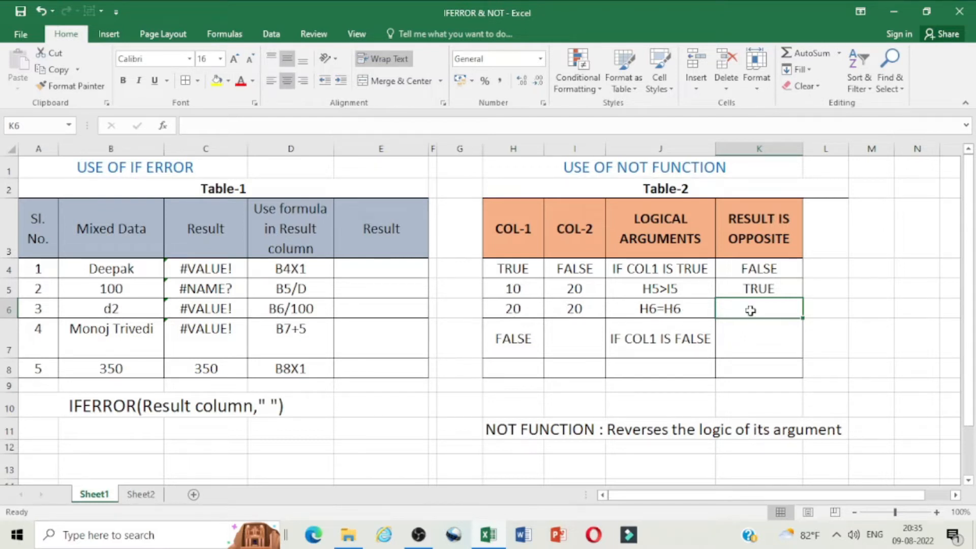
Enter the formula =not(H6=I6) in cell K6 to reverse the equality comparison of the two columns
{"action": "type", "text": "="}
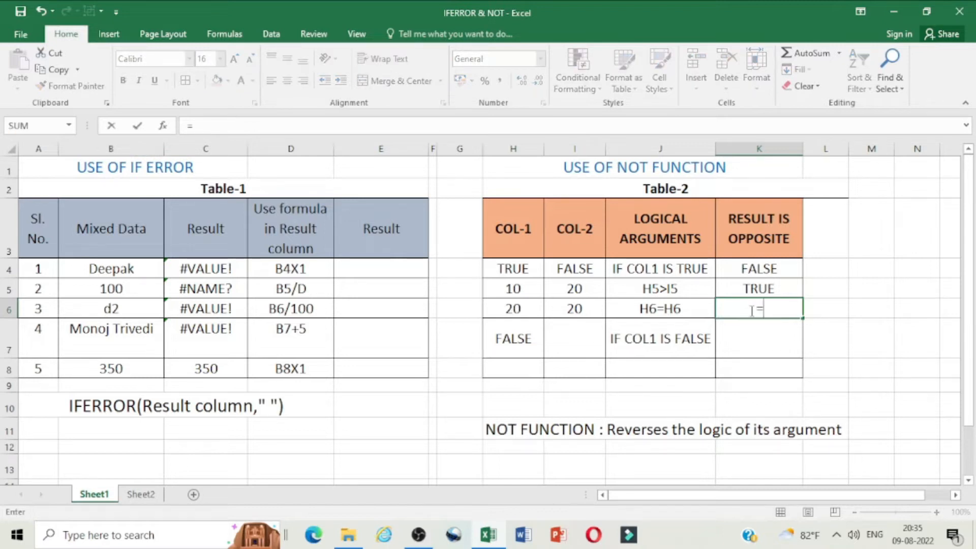
{"action": "type", "text": "not("}
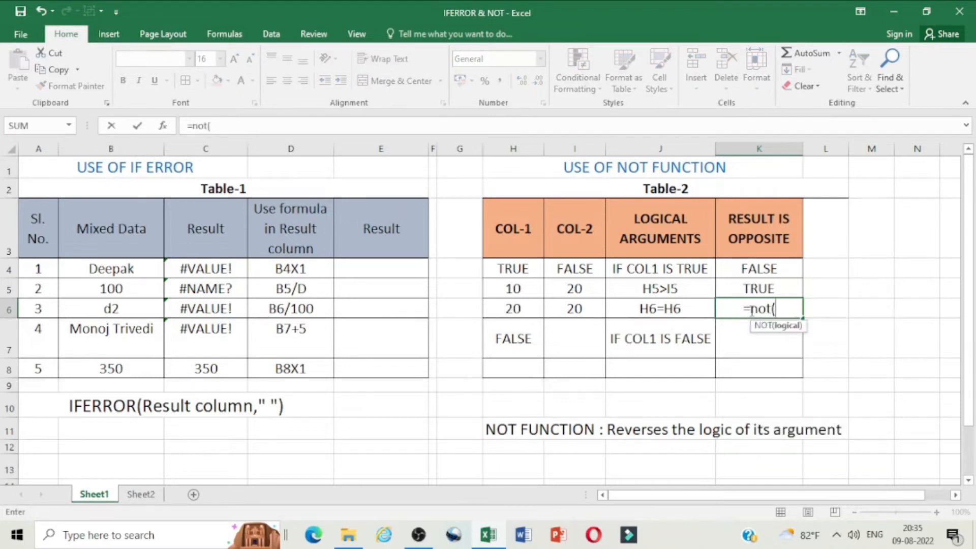
{"action": "left_click", "coordinate": [519, 310]}
{"action": "type", "text": "="}
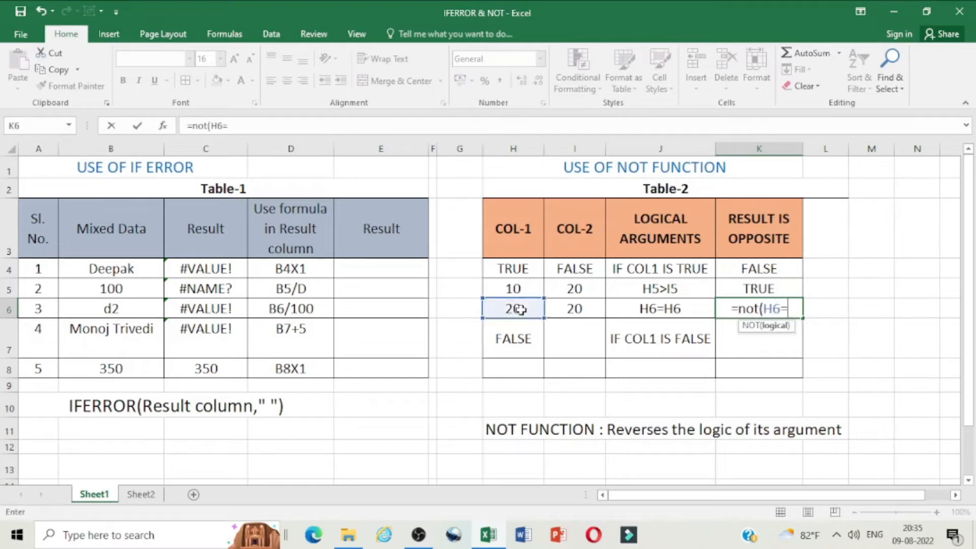
{"action": "left_click", "coordinate": [572, 310]}
{"action": "type", "text": ")"}
{"action": "key", "text": "Return"}
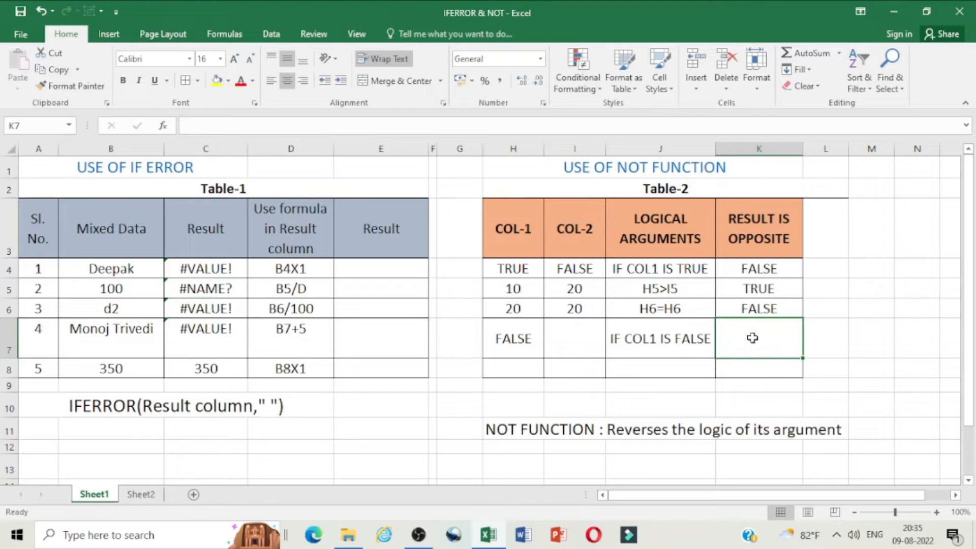
Enter the formula =not(H7) in cell K7 to reverse the COL-1 value of that row
{"action": "type", "text": "="}
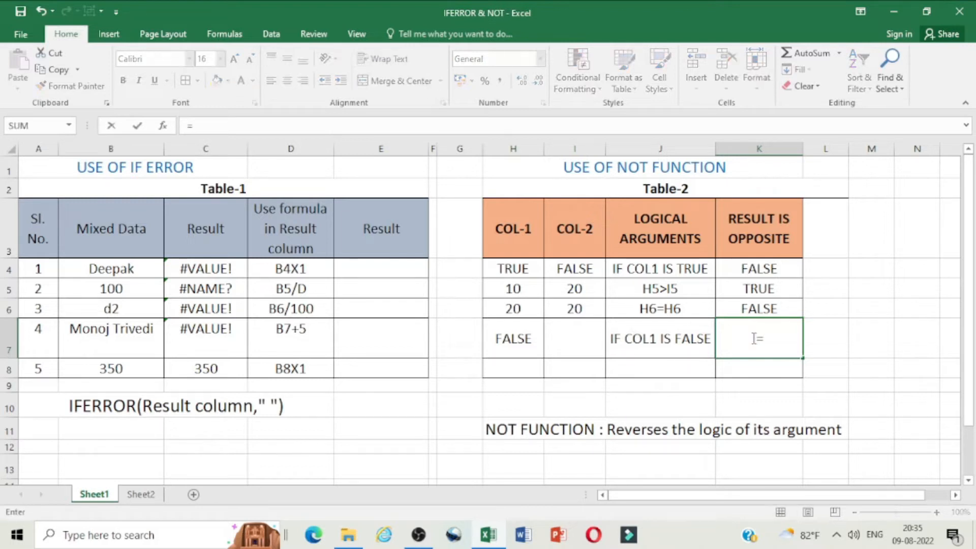
{"action": "type", "text": "not("}
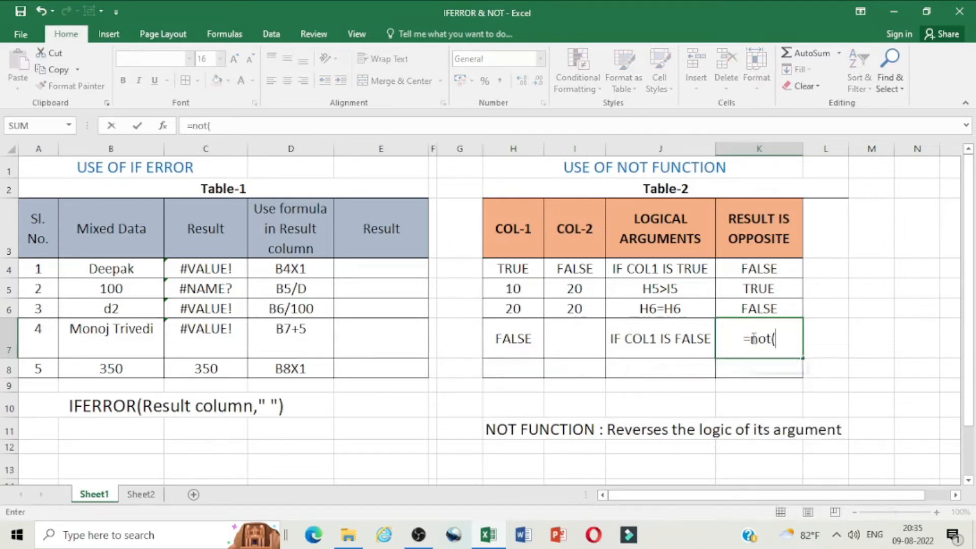
{"action": "left_click", "coordinate": [508, 344]}
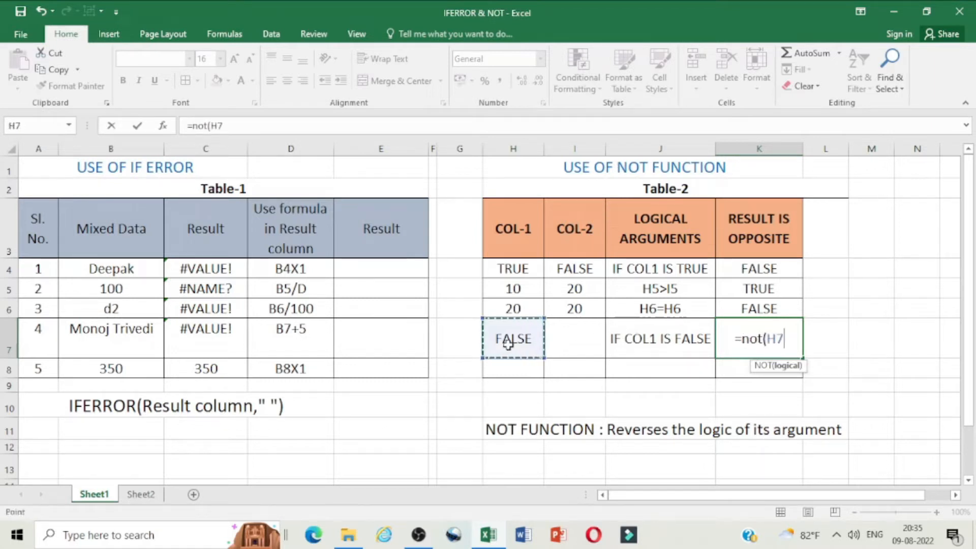
{"action": "type", "text": ")"}
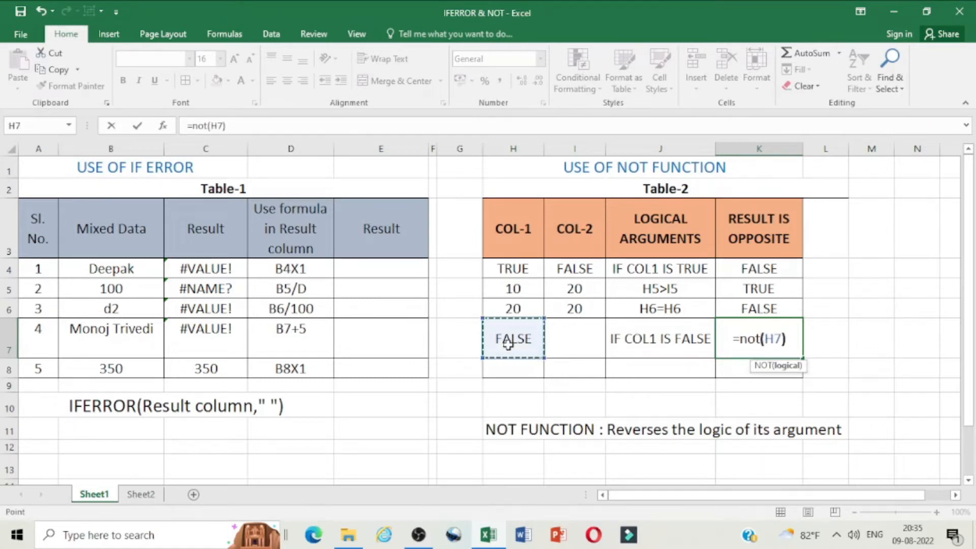
{"action": "key", "text": "Return"}
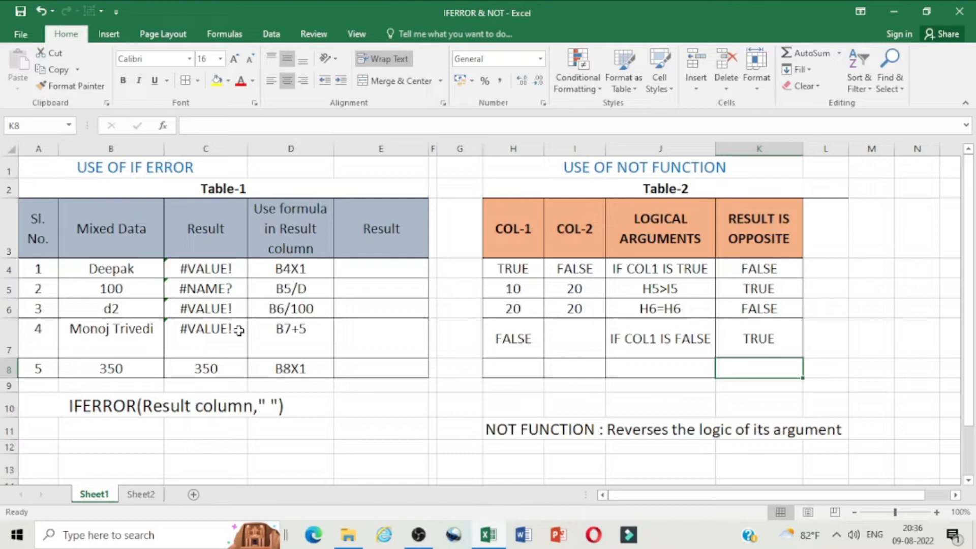
Enter the formula =iferror(C4,"") in cell E4 of Table-1 so that an error in C4 returns a blank
{"action": "left_click", "coordinate": [360, 270]}
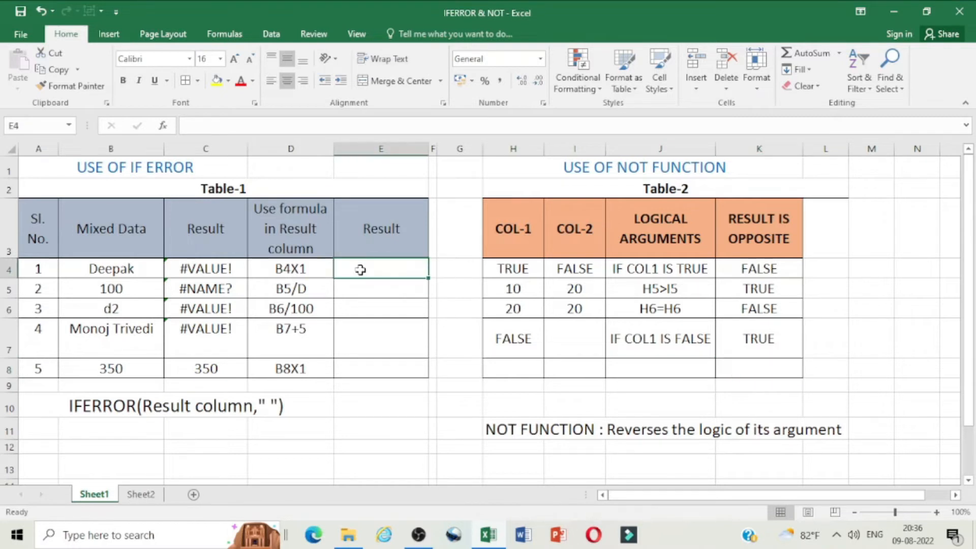
{"action": "type", "text": "="}
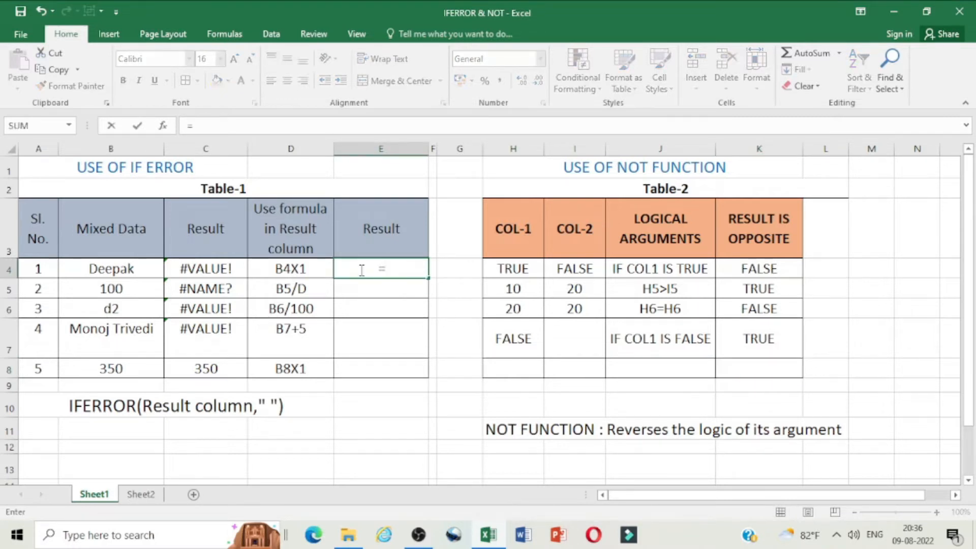
{"action": "type", "text": "iferror"}
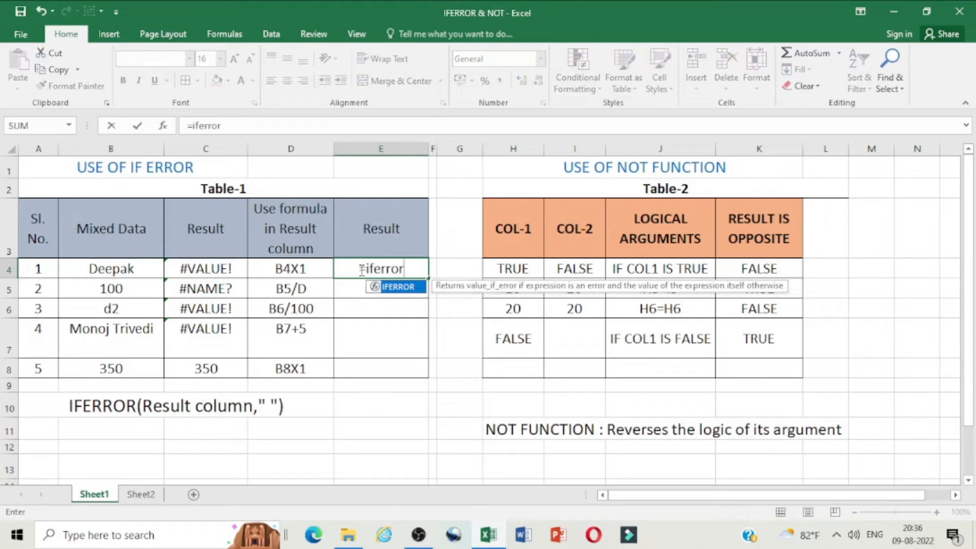
{"action": "type", "text": "("}
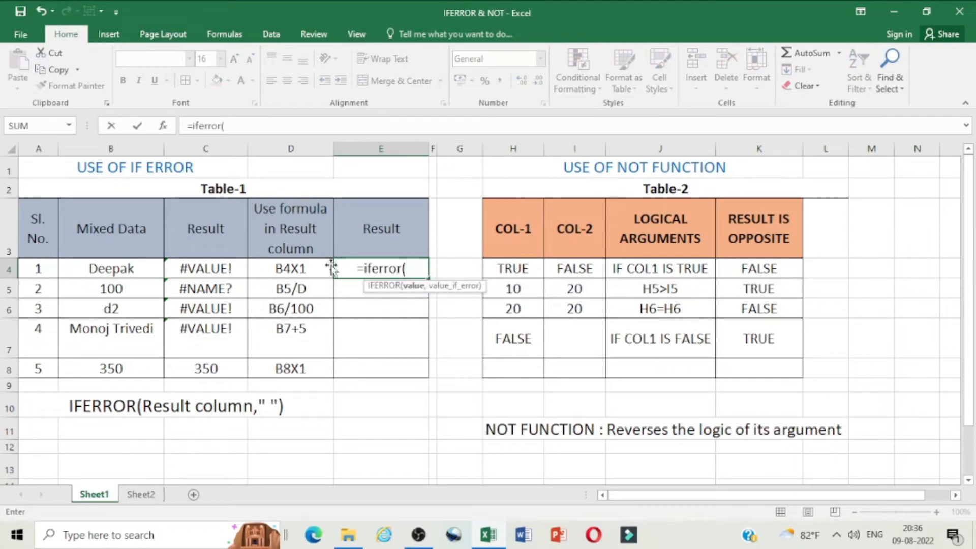
{"action": "left_click", "coordinate": [216, 269]}
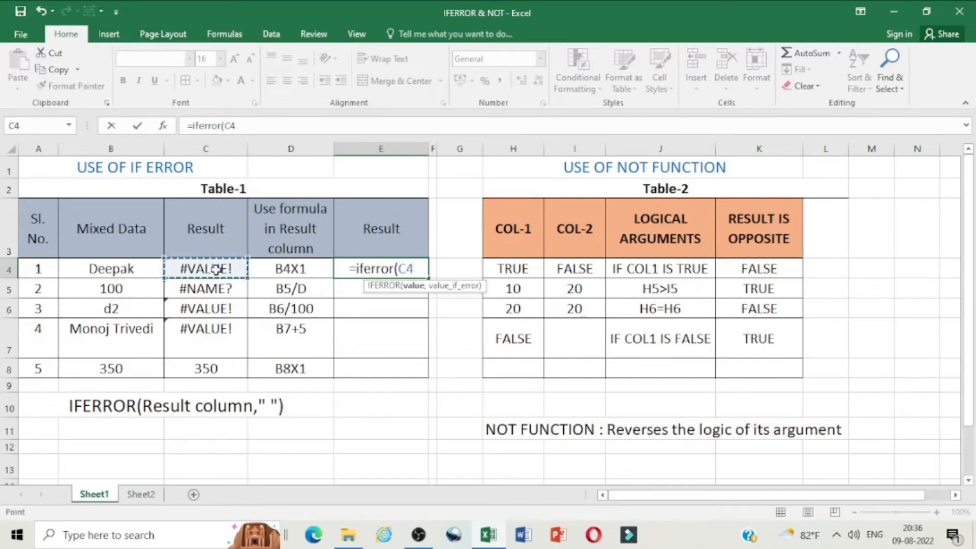
{"action": "type", "text": ","}
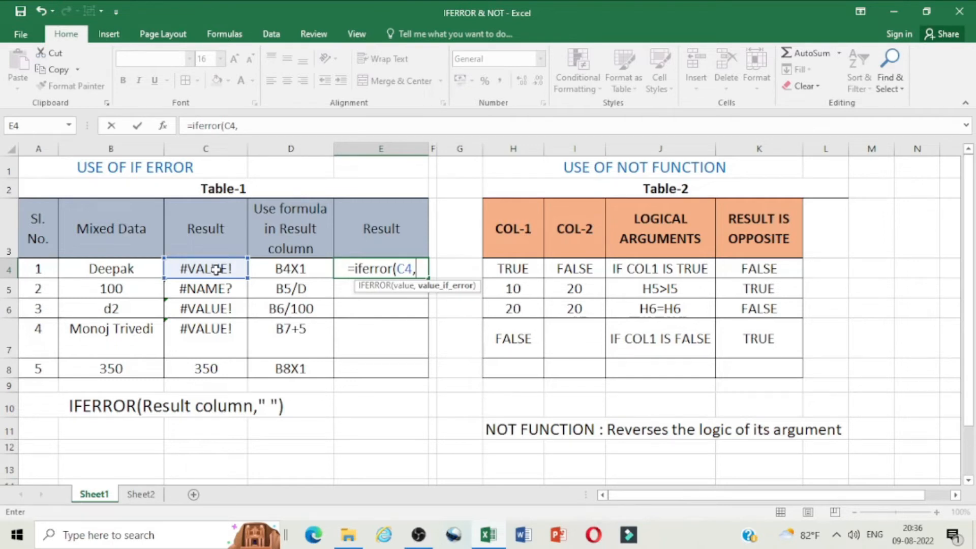
{"action": "type", "text": "\"\")"}
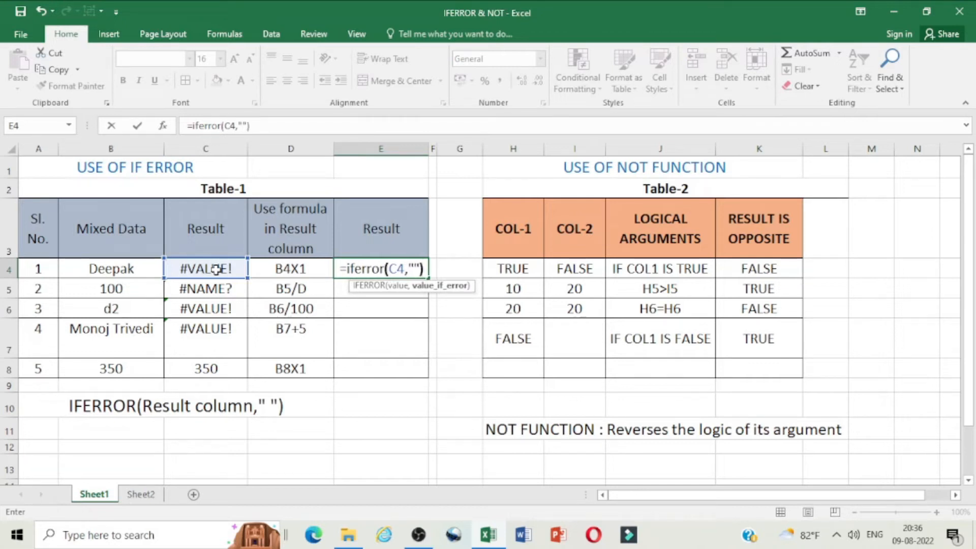
{"action": "key", "text": "Return"}
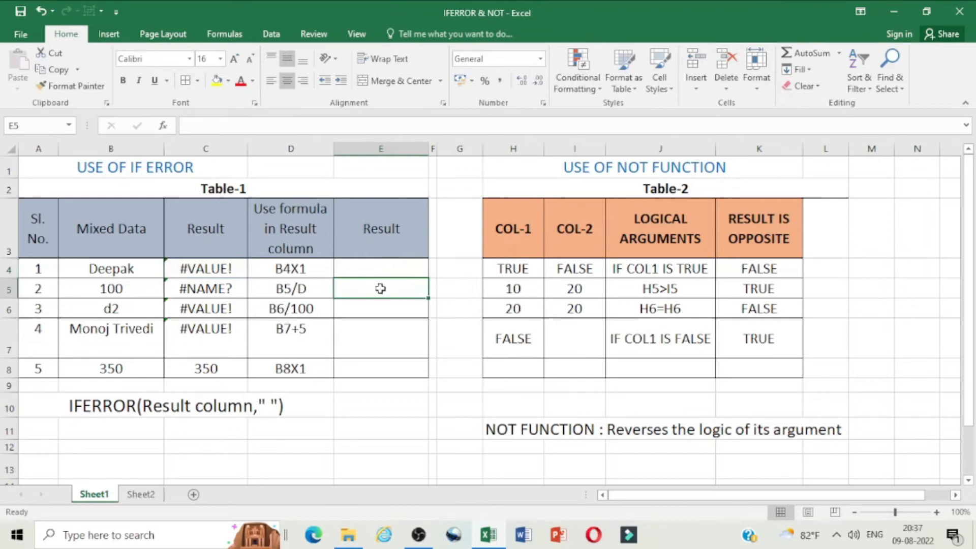
Enter the formula =iferror(C5,"error") in cell E5 of Table-1 so that an error in C5 returns the word error
{"action": "type", "text": "="}
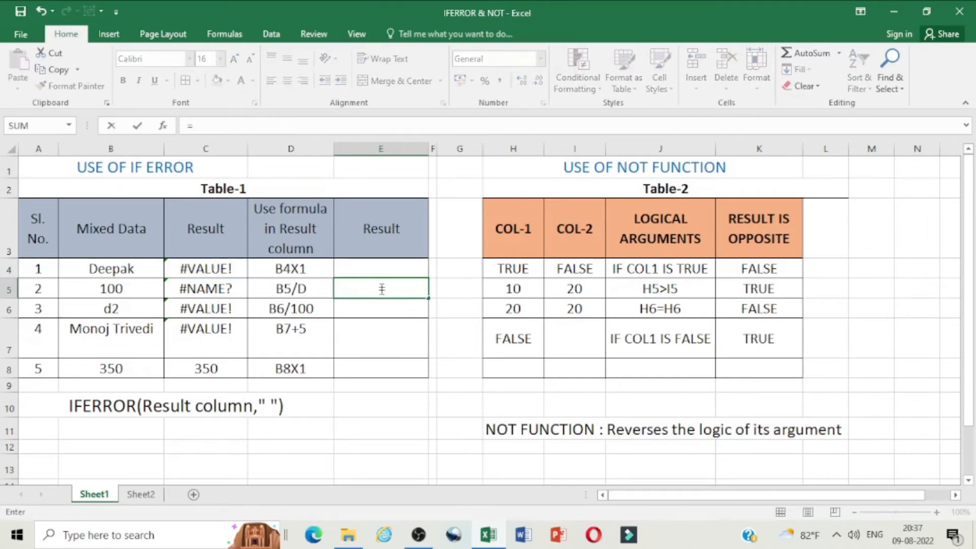
{"action": "type", "text": "ifer"}
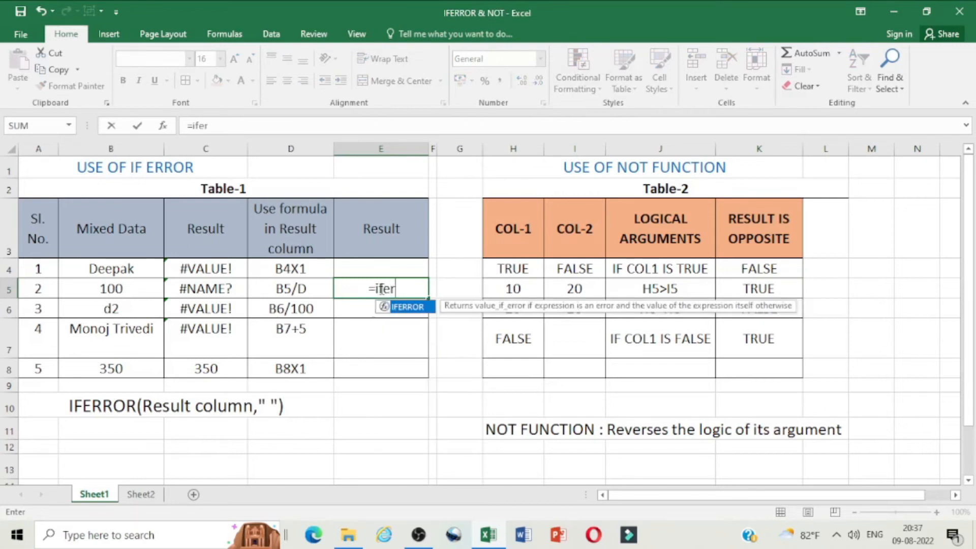
{"action": "type", "text": "ror("}
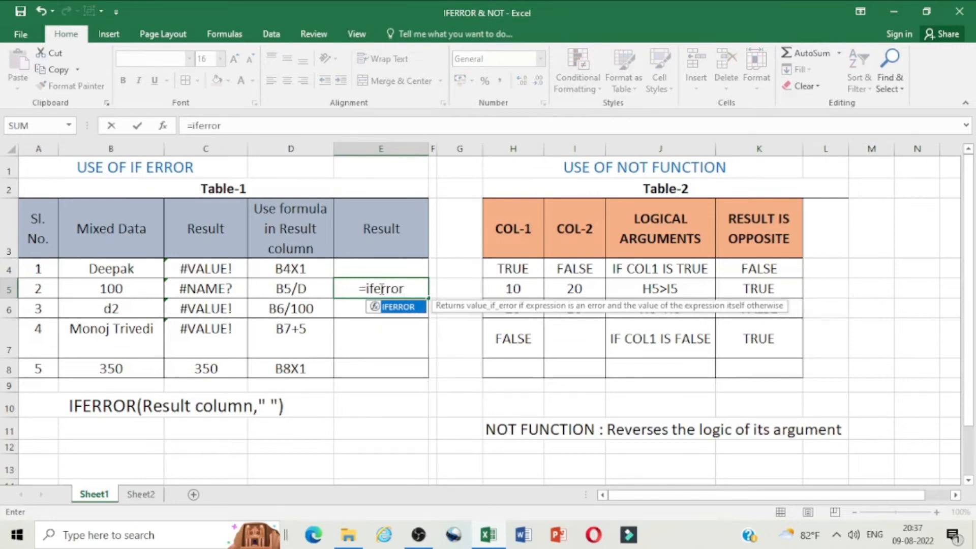
{"action": "left_click", "coordinate": [204, 289]}
{"action": "type", "text": ","}
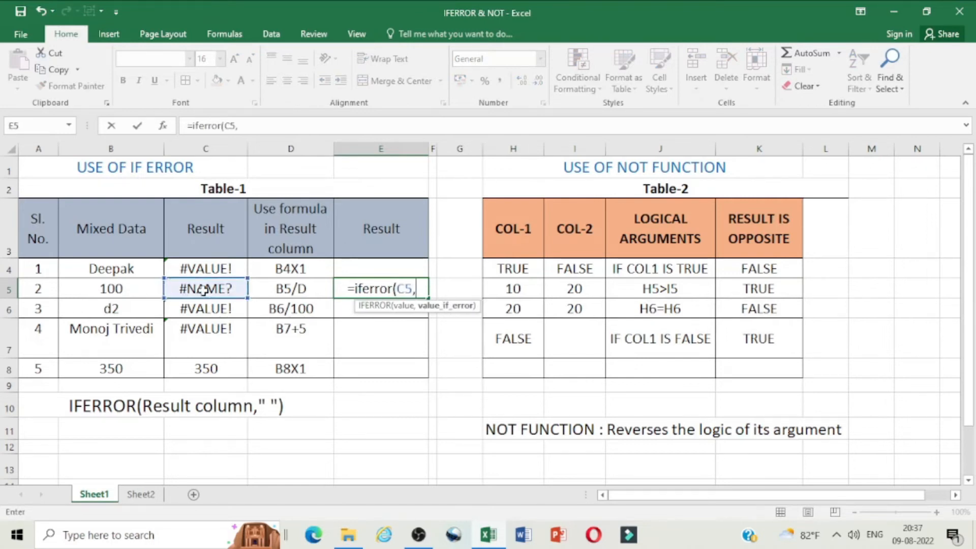
{"action": "type", "text": "\""}
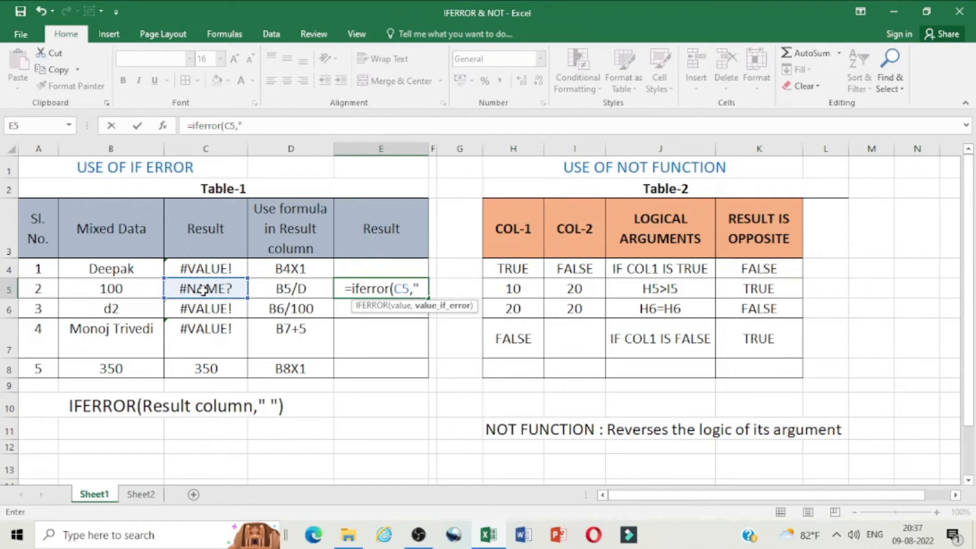
{"action": "type", "text": "erro"}
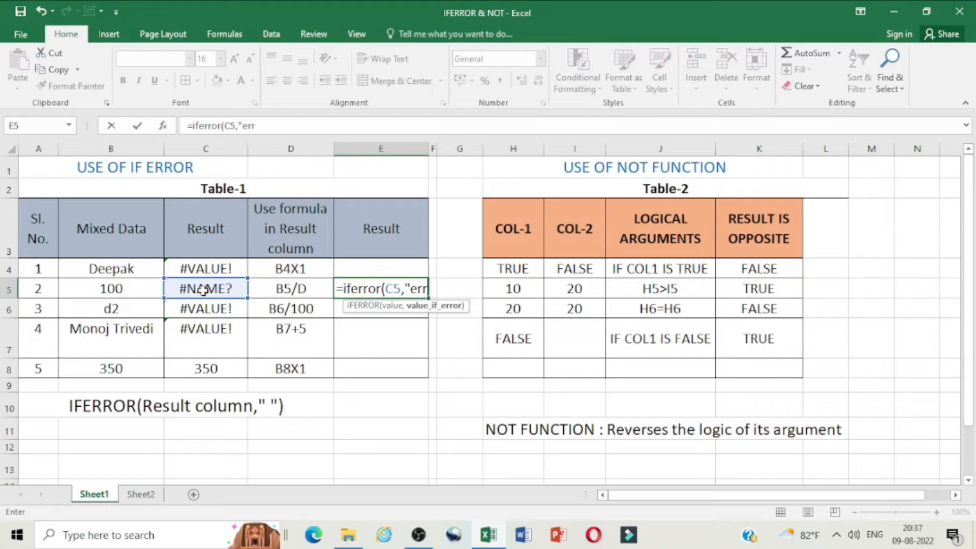
{"action": "type", "text": "r"}
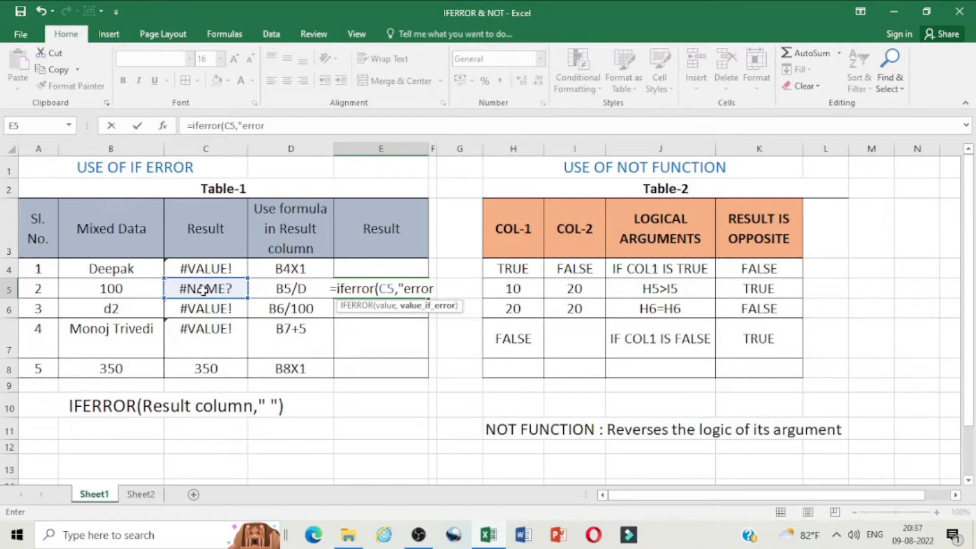
{"action": "type", "text": "\""}
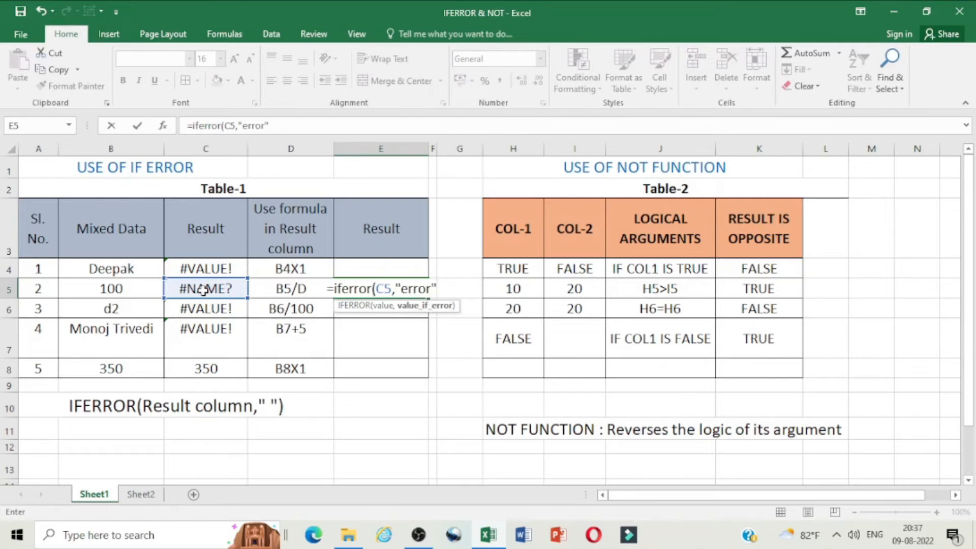
{"action": "type", "text": ")"}
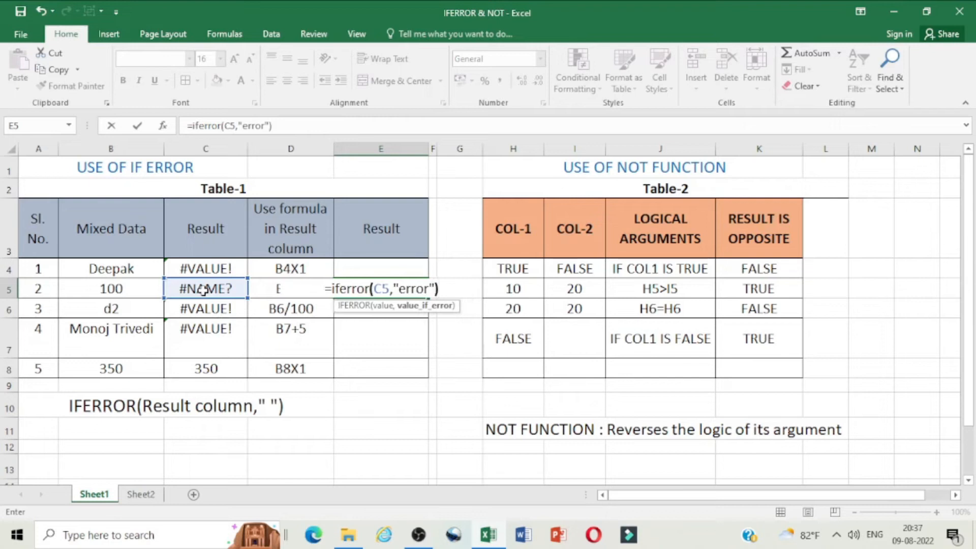
{"action": "key", "text": "Return"}
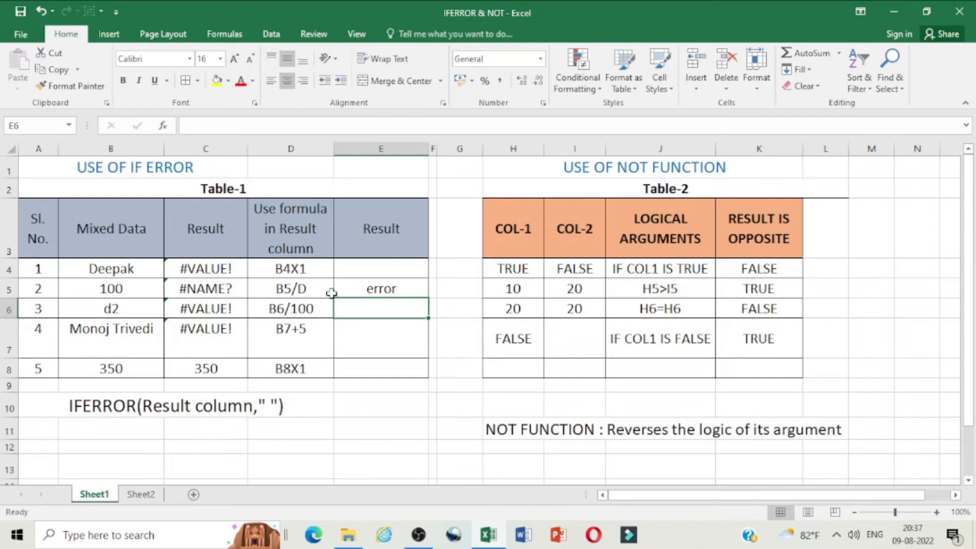
Change the formula in cell C5 to =B5/10 to test the IFERROR formula with a valid division
{"action": "left_click", "coordinate": [195, 288]}
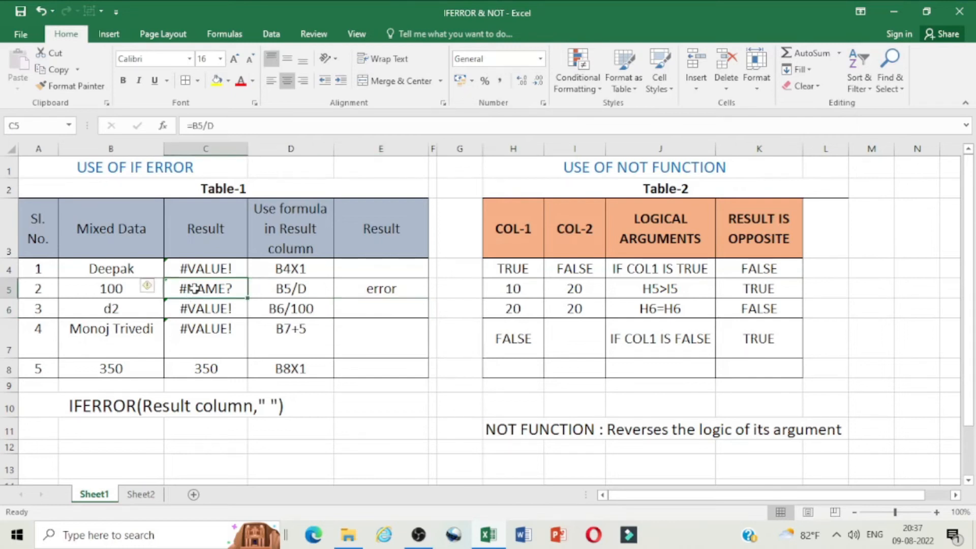
{"action": "left_click", "coordinate": [210, 125]}
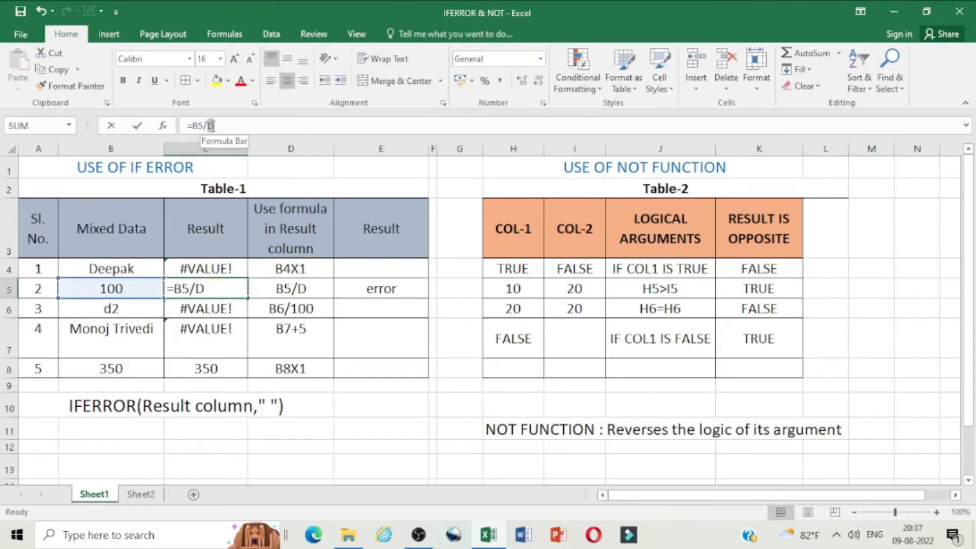
{"action": "type", "text": "10"}
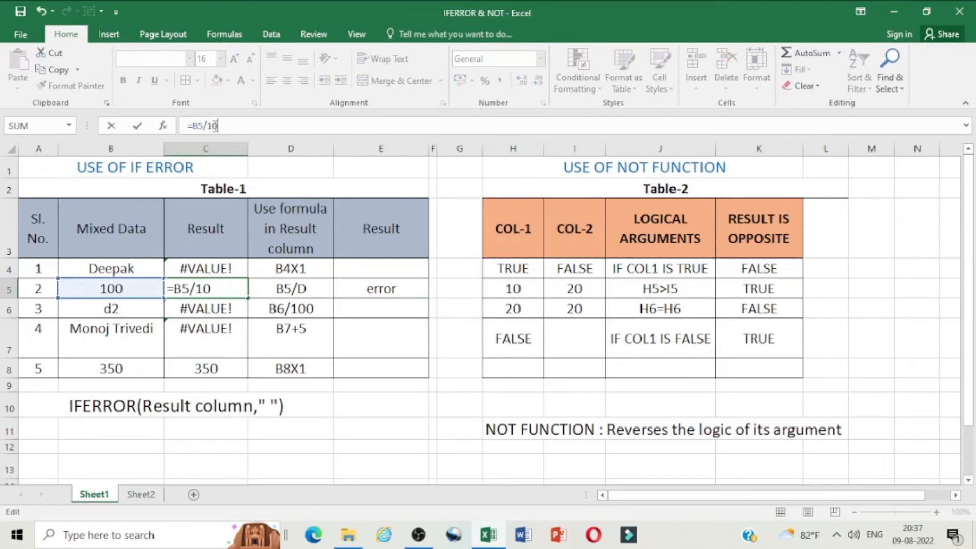
{"action": "key", "text": "Return"}
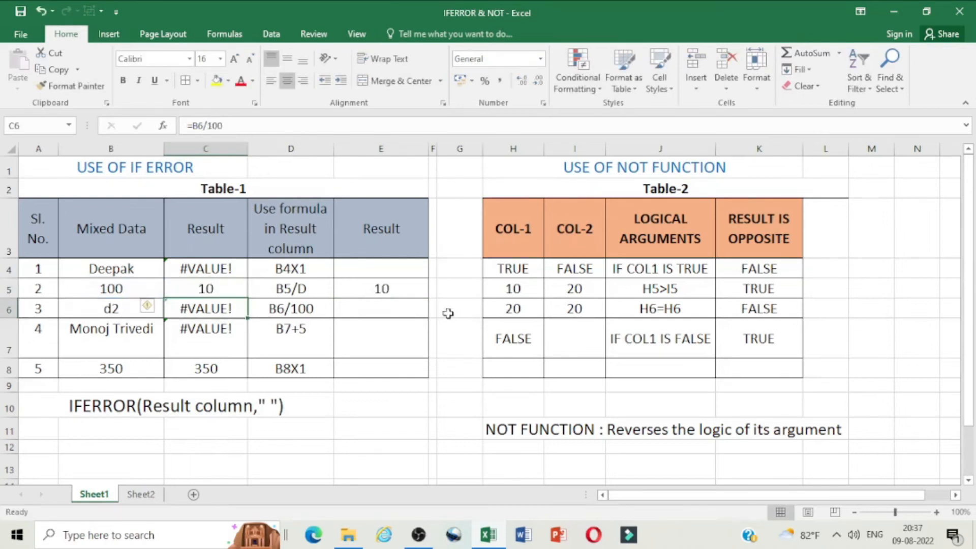
Replace the divisor in cell C5's formula with d to make the calculation invalid again
{"action": "left_click", "coordinate": [221, 291]}
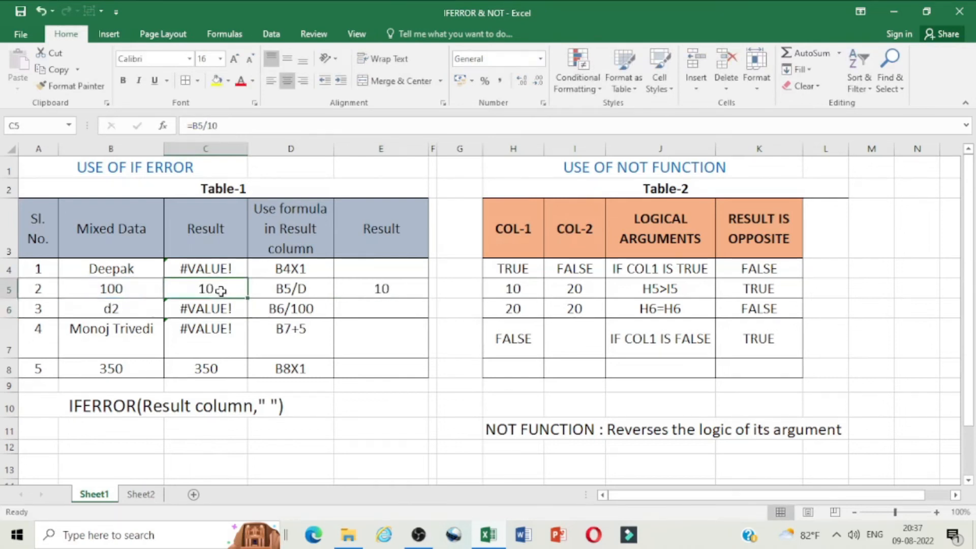
{"action": "left_click_drag", "start_coordinate": [207, 126], "coordinate": [219, 126]}
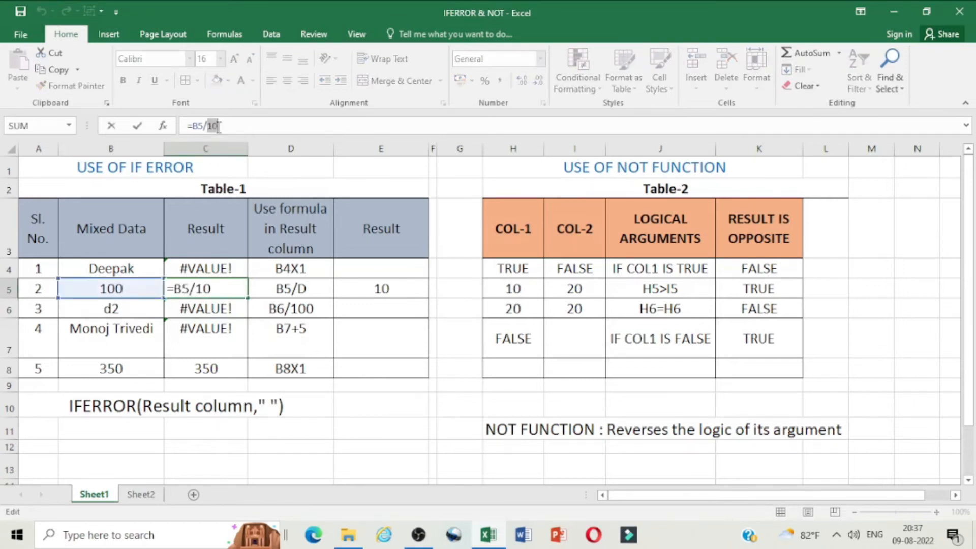
{"action": "type", "text": "d"}
{"action": "key", "text": "Return"}
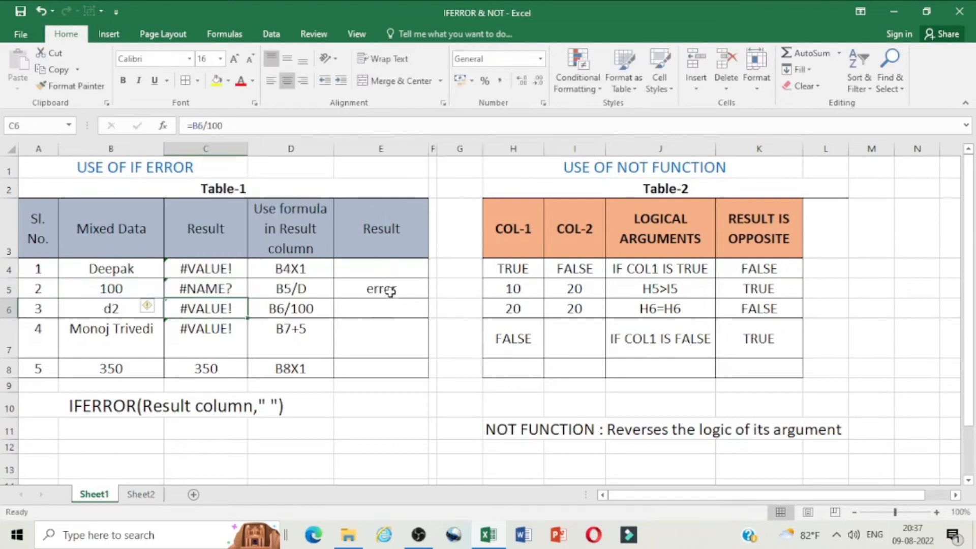
Enter the formula =iferror(C6,"0") in cell E6 of Table-1 so that an error in C6 returns 0
{"action": "left_click", "coordinate": [383, 305]}
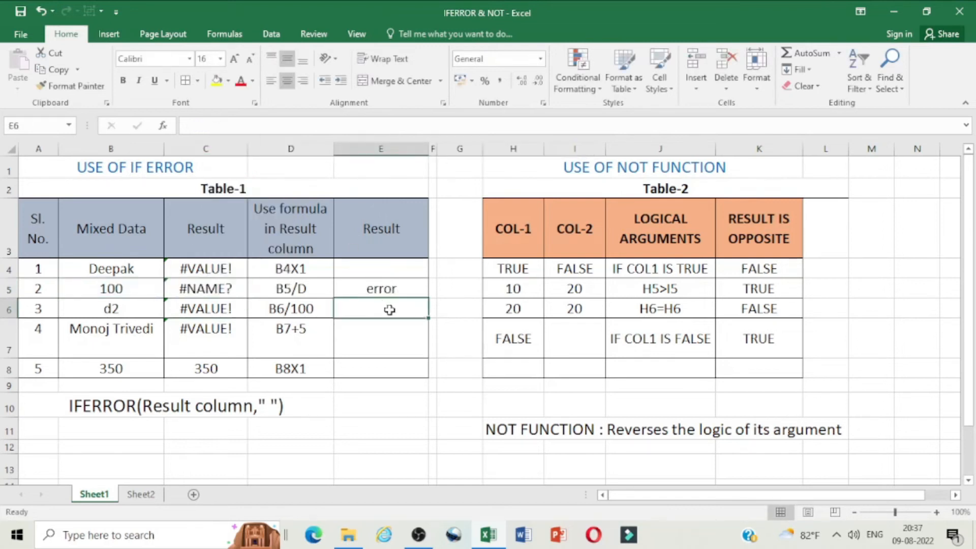
{"action": "type", "text": "=if"}
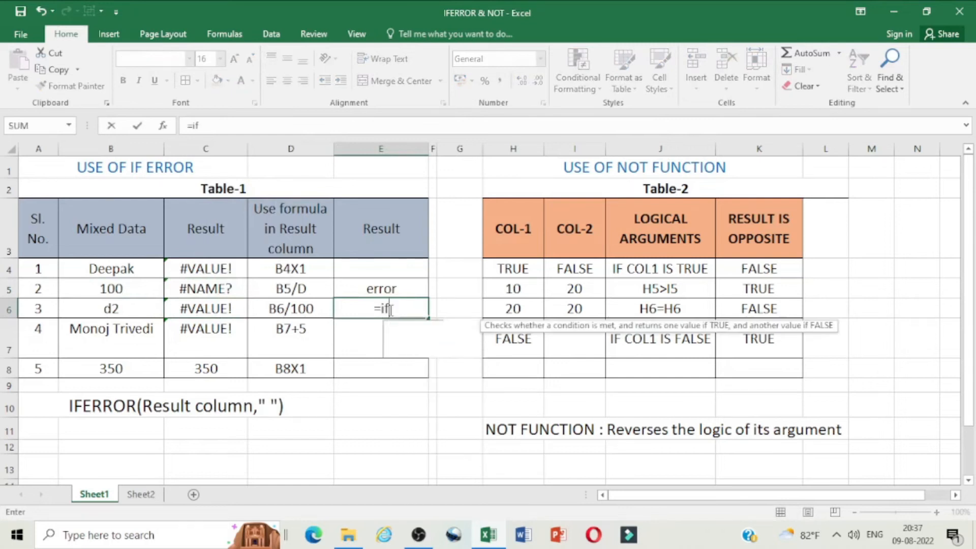
{"action": "type", "text": "error"}
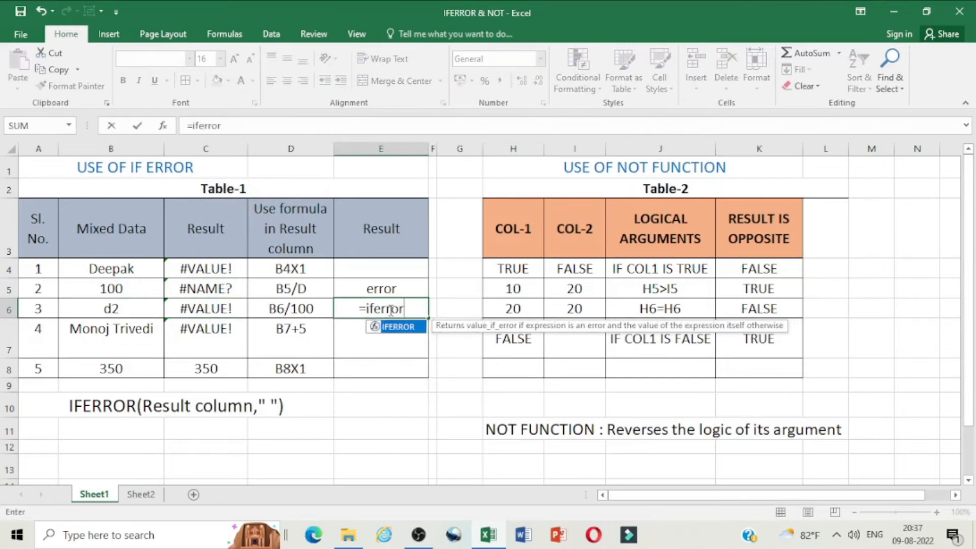
{"action": "type", "text": "("}
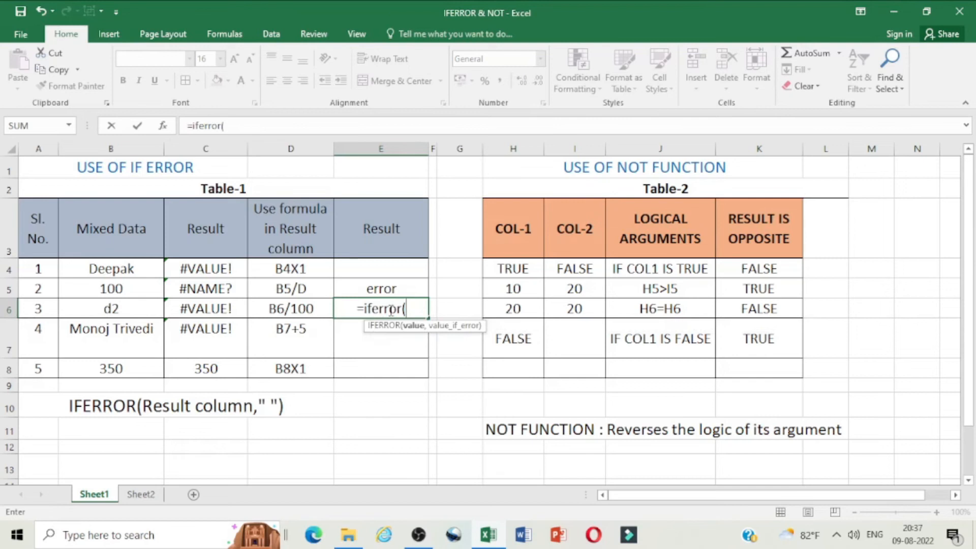
{"action": "left_click", "coordinate": [217, 309]}
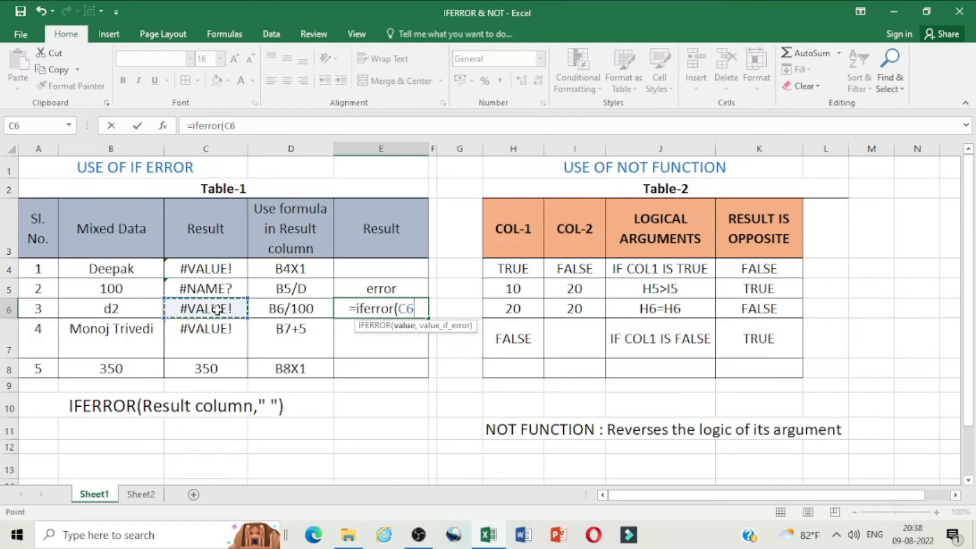
{"action": "type", "text": ",\""}
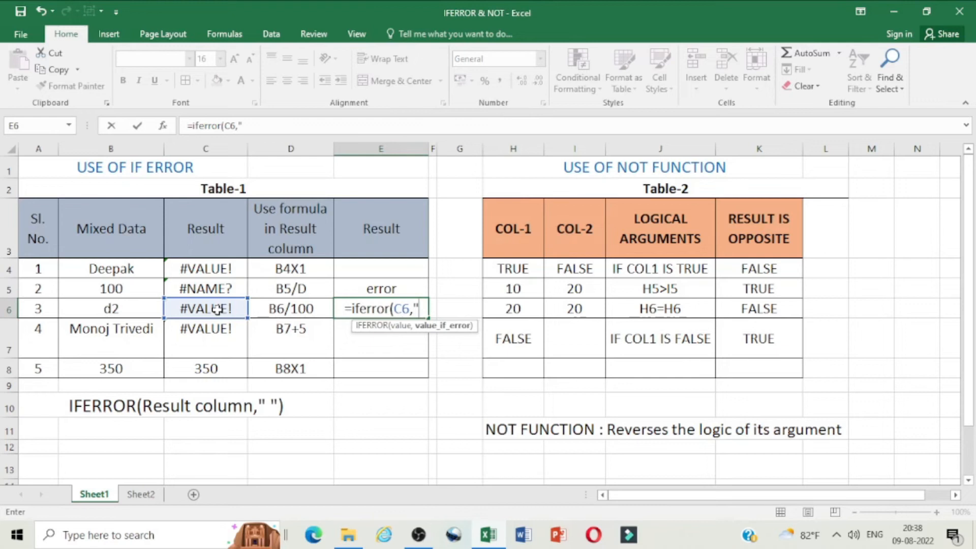
{"action": "type", "text": "0\")"}
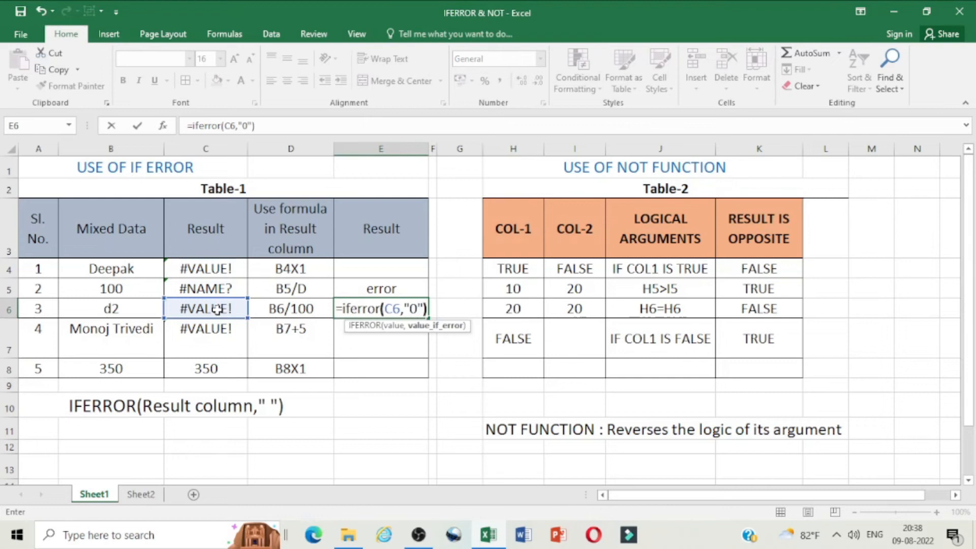
{"action": "key", "text": "Return"}
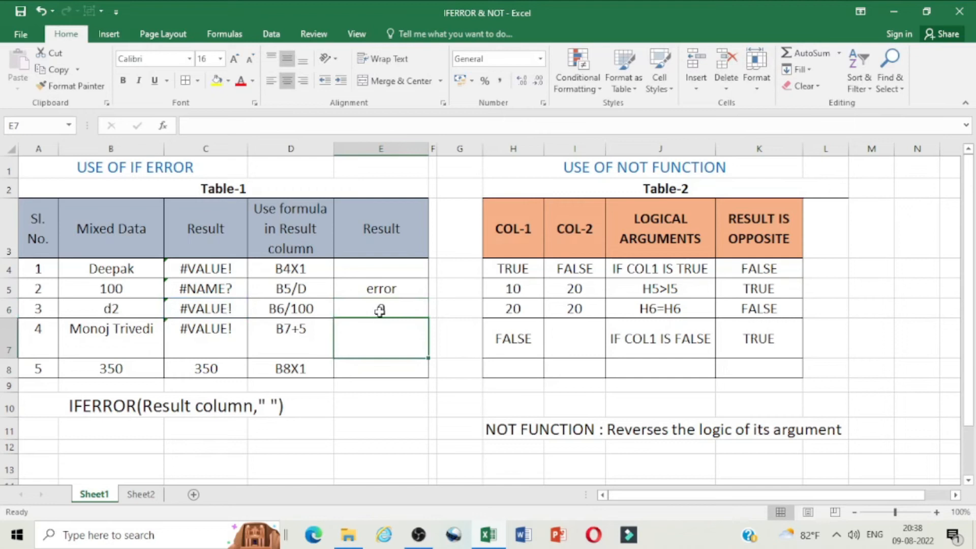
Set the Mixed Data value in cell B6 to 500 and check the IFERROR result in E6
{"action": "left_click", "coordinate": [131, 313]}
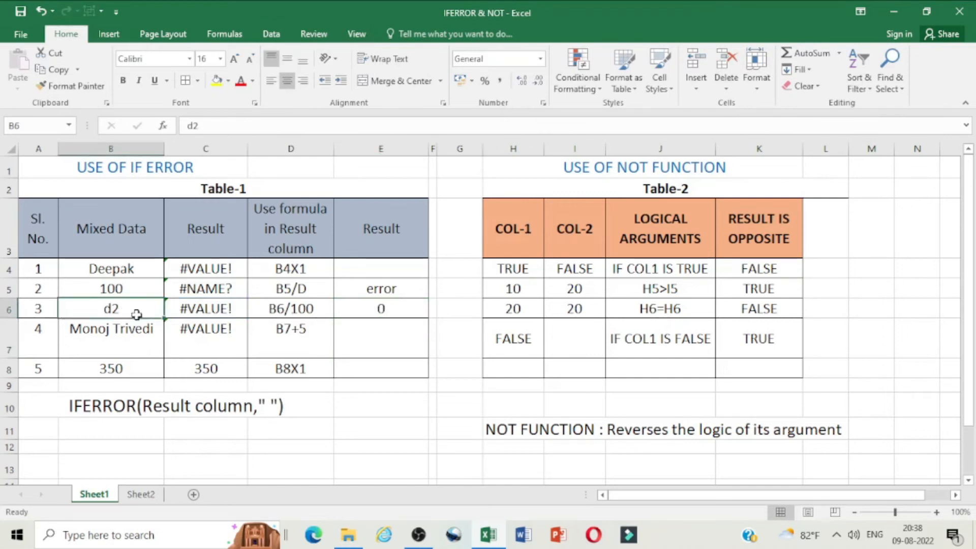
{"action": "type", "text": "500"}
{"action": "key", "text": "Return"}
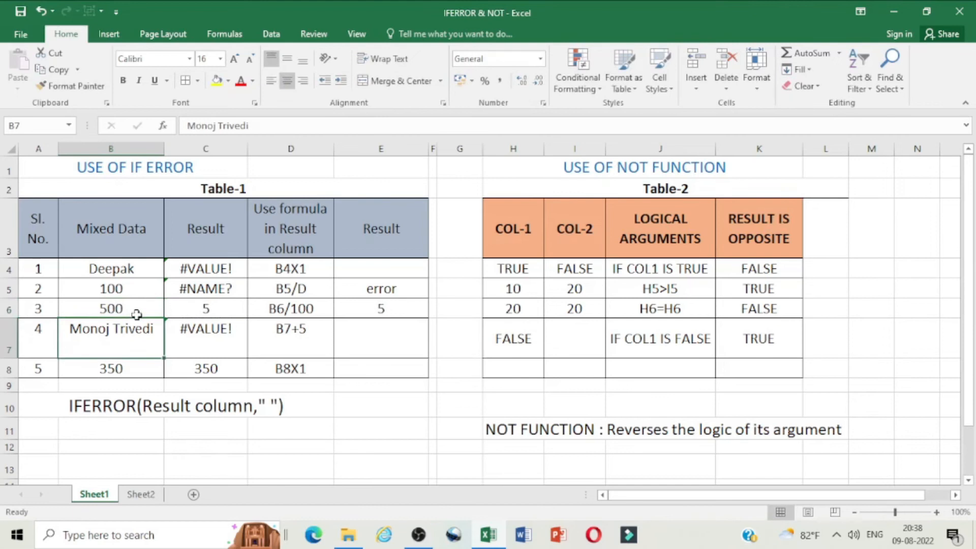
{"action": "left_click", "coordinate": [396, 310]}
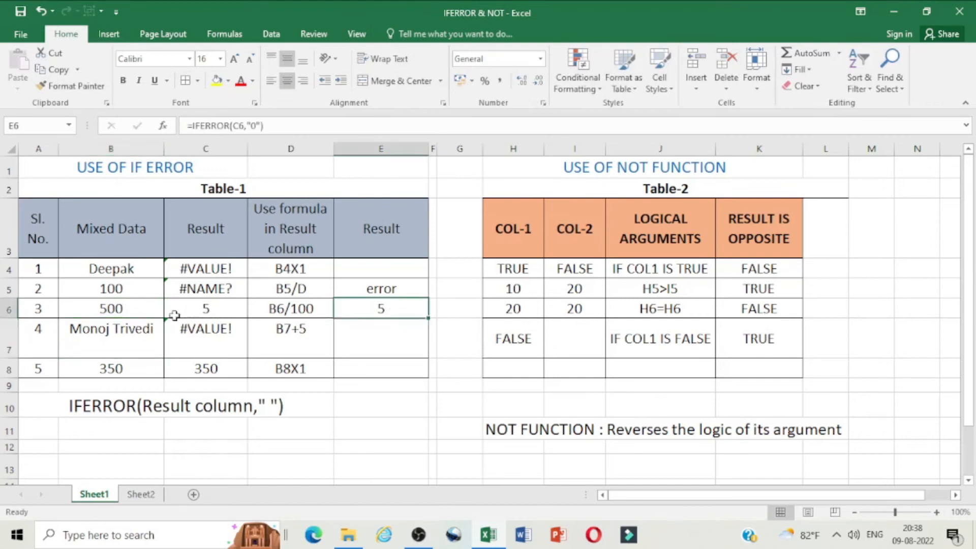
Replace the Mixed Data value in cell B6 with the word text and check the formulas in C6 and E6
{"action": "left_click", "coordinate": [131, 309]}
{"action": "type", "text": "tes"}
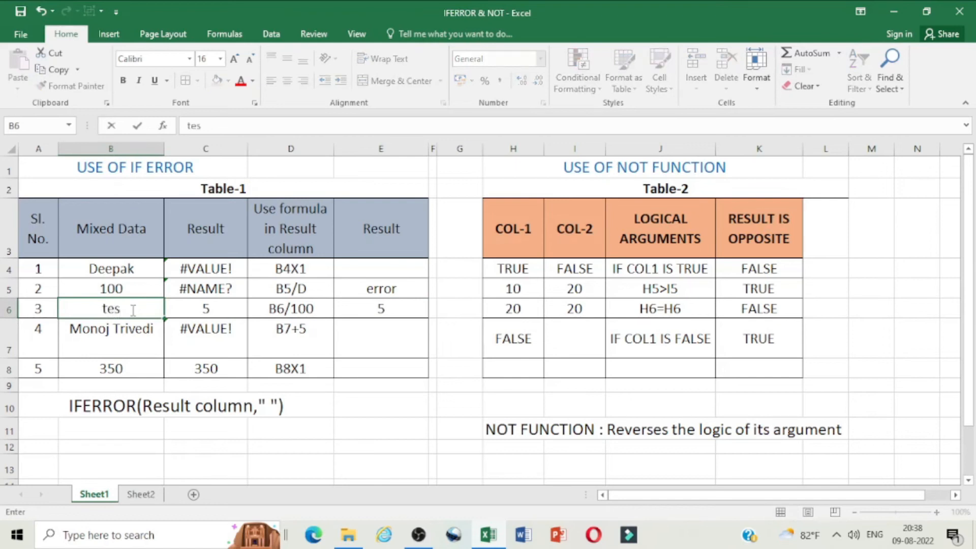
{"action": "type", "text": "t"}
{"action": "key", "text": "BackSpace"}
{"action": "key", "text": "BackSpace"}
{"action": "type", "text": "xt"}
{"action": "key", "text": "Return"}
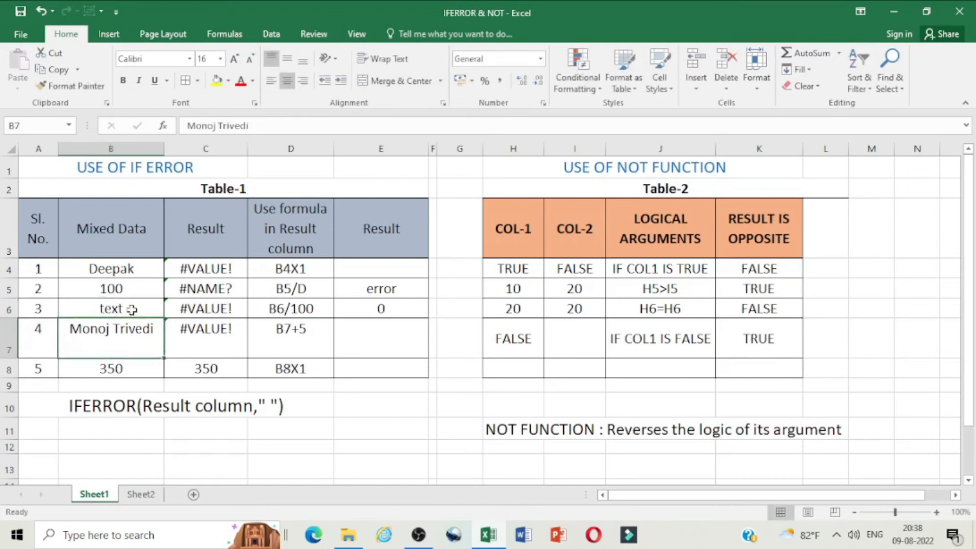
{"action": "left_click", "coordinate": [215, 309]}
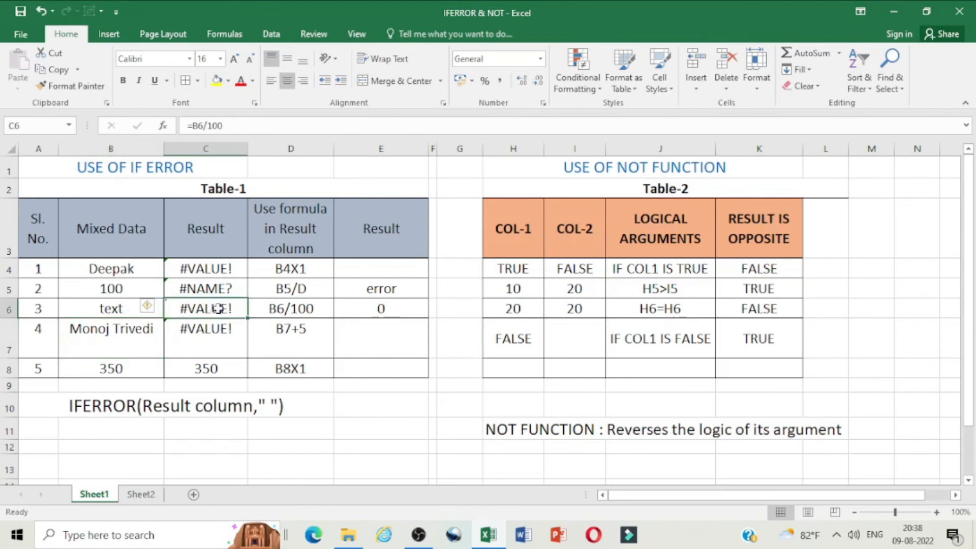
{"action": "left_click", "coordinate": [399, 306]}
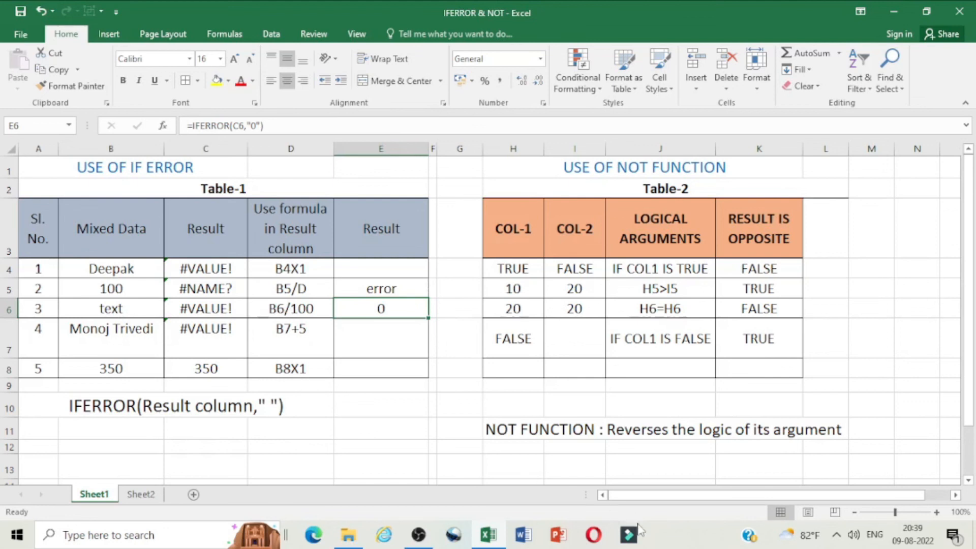
{"action": "mouse_move", "coordinate": [492, 543]}
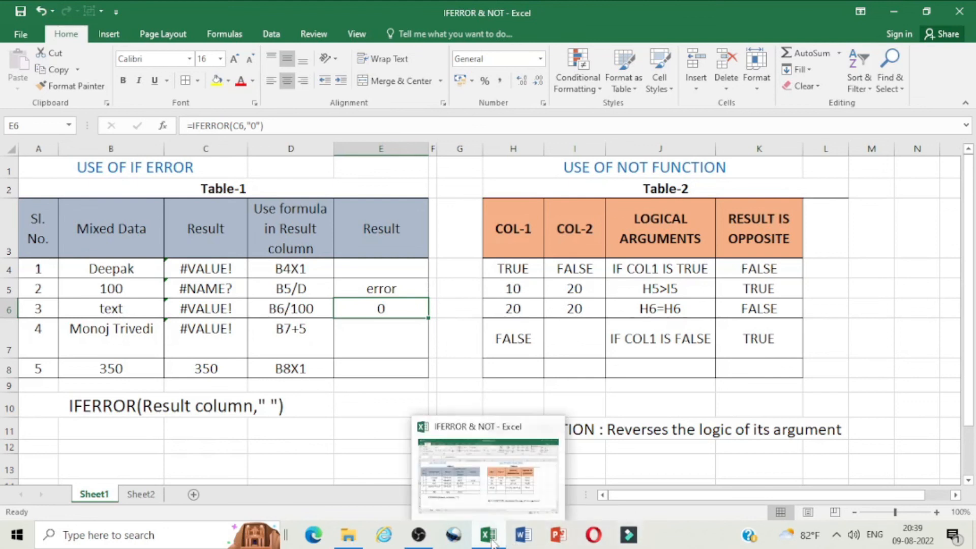